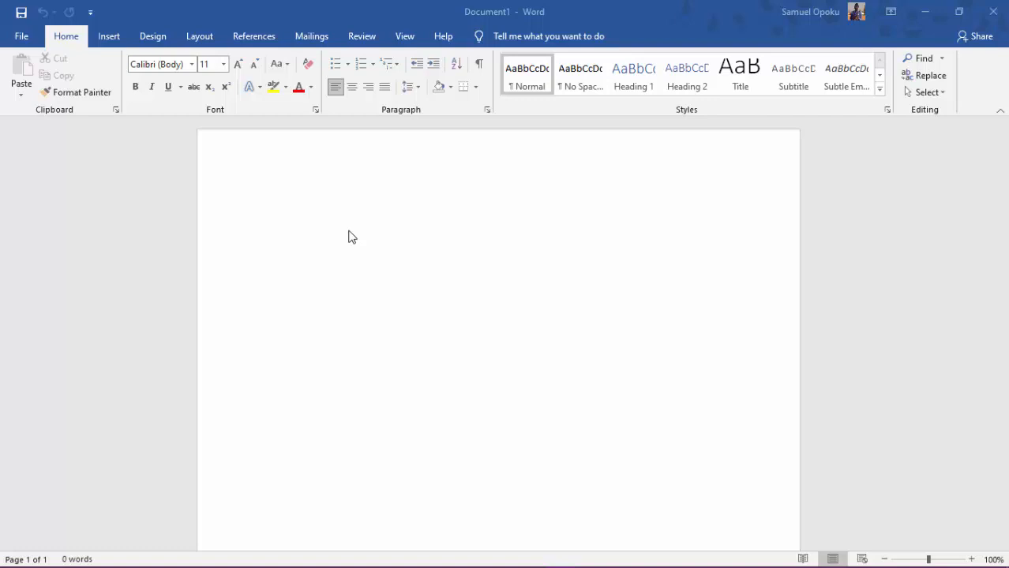
# Draw a straight horizontal line about 5.73" long near the top of the blank page.
pyautogui.click(115, 40)
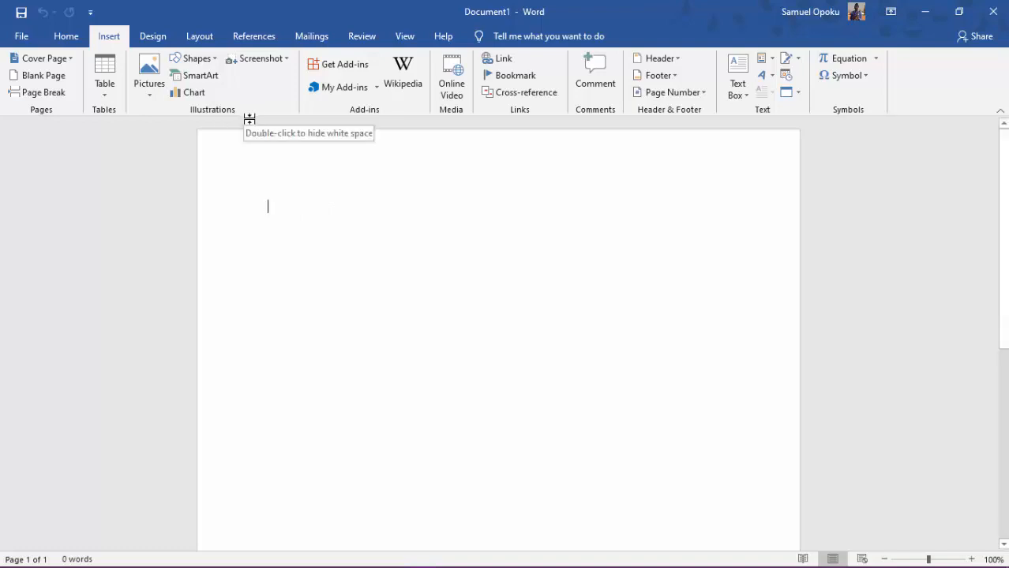
pyautogui.click(214, 62)
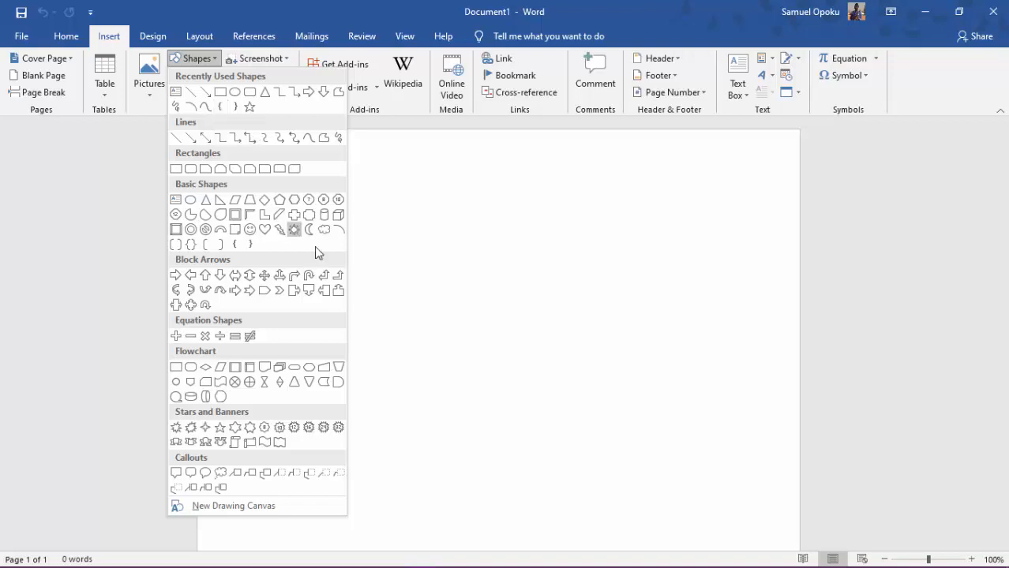
pyautogui.click(192, 94)
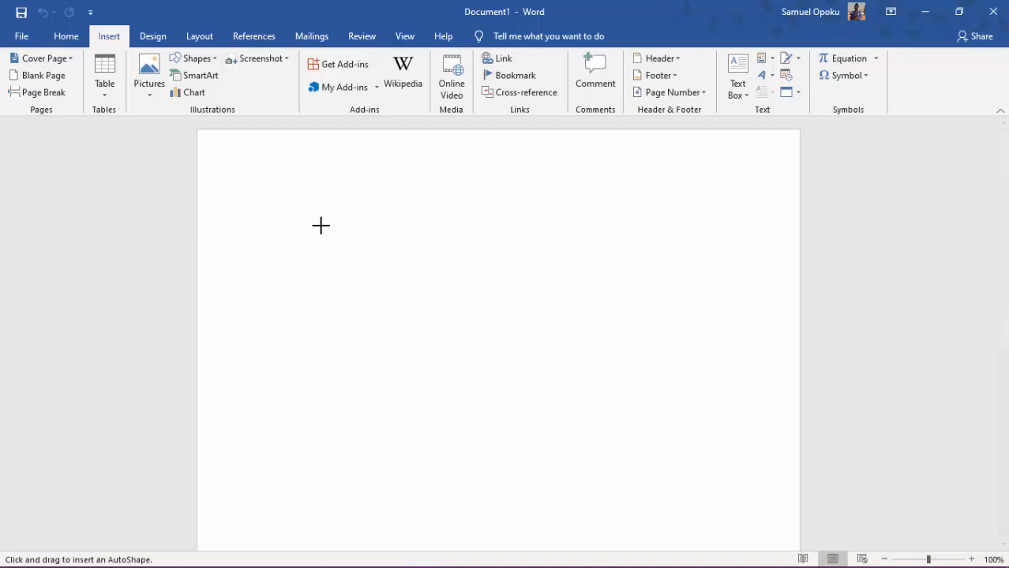
pyautogui.moveTo(314, 227); pyautogui.dragTo(719, 228)
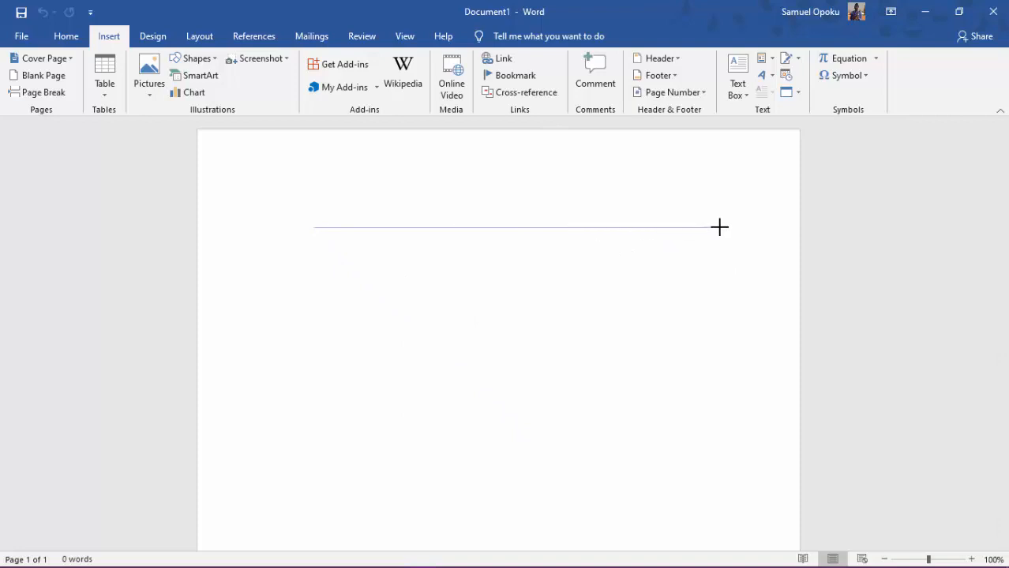
pyautogui.moveTo(719, 228); pyautogui.dragTo(720, 228)
pyautogui.moveTo(720, 227); pyautogui.dragTo(720, 228)
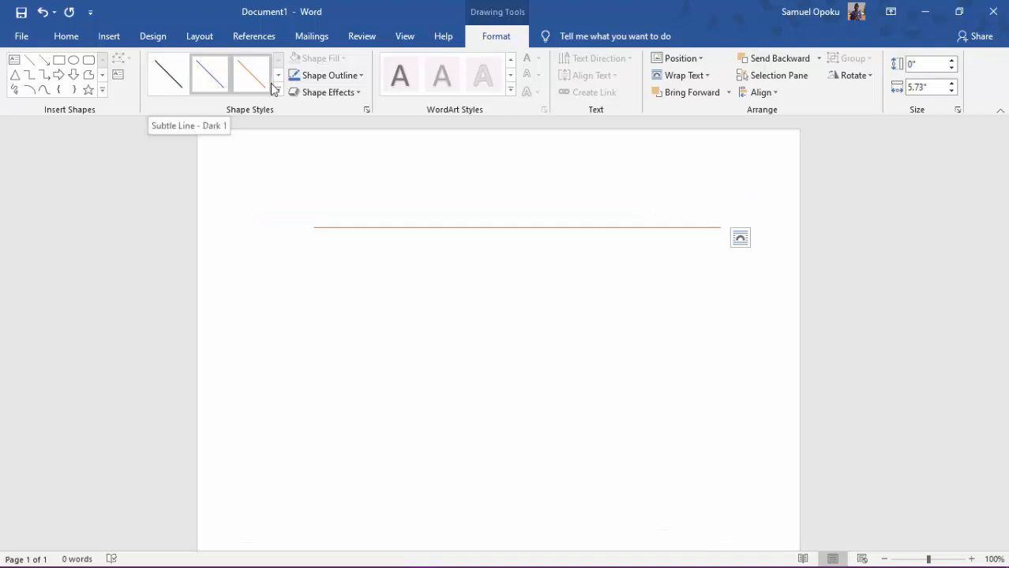
# Try the thickest black, light blue and green theme line styles on the drawn line, one after another.
pyautogui.click(278, 92)
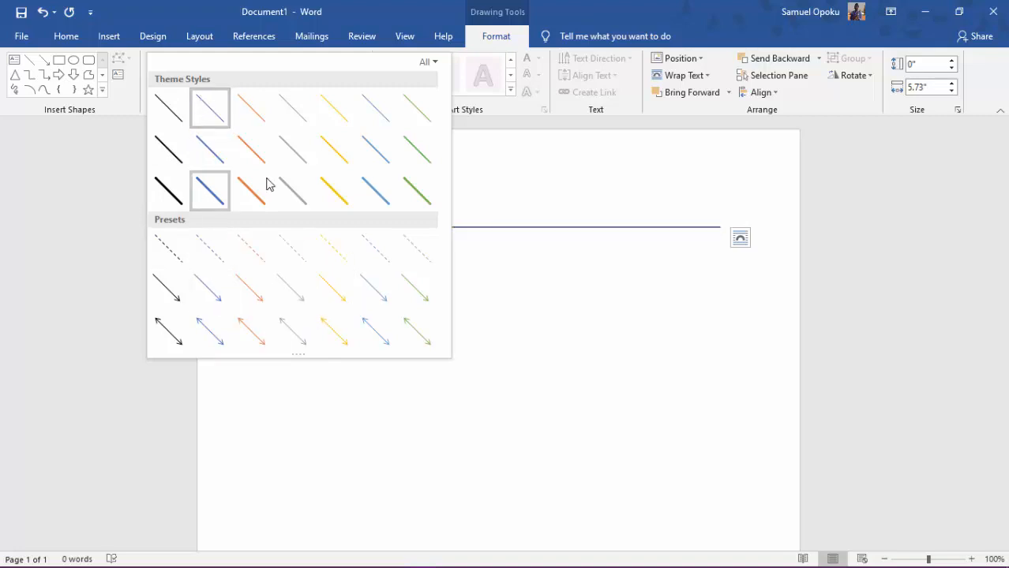
pyautogui.click(176, 193)
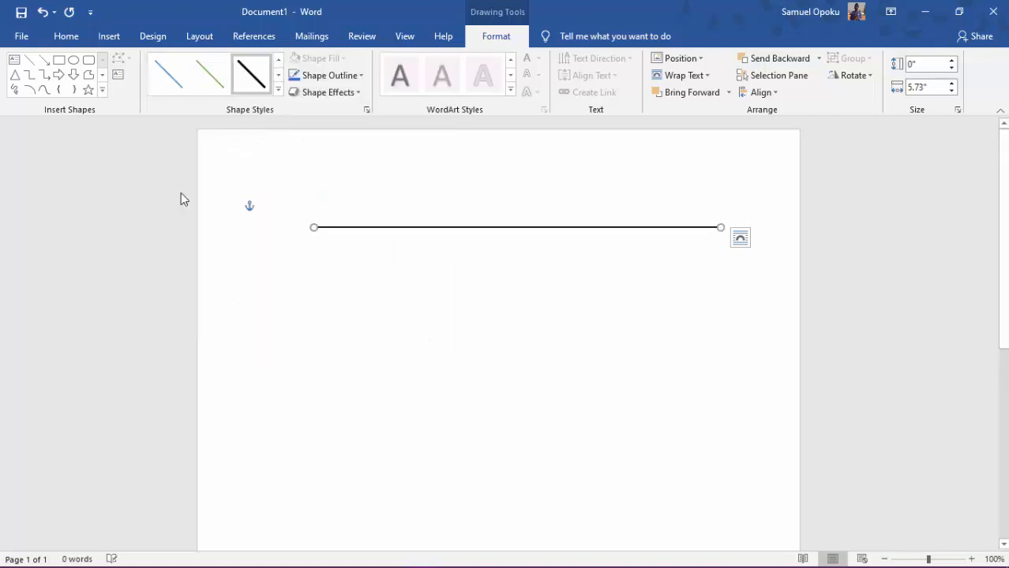
pyautogui.click(279, 89)
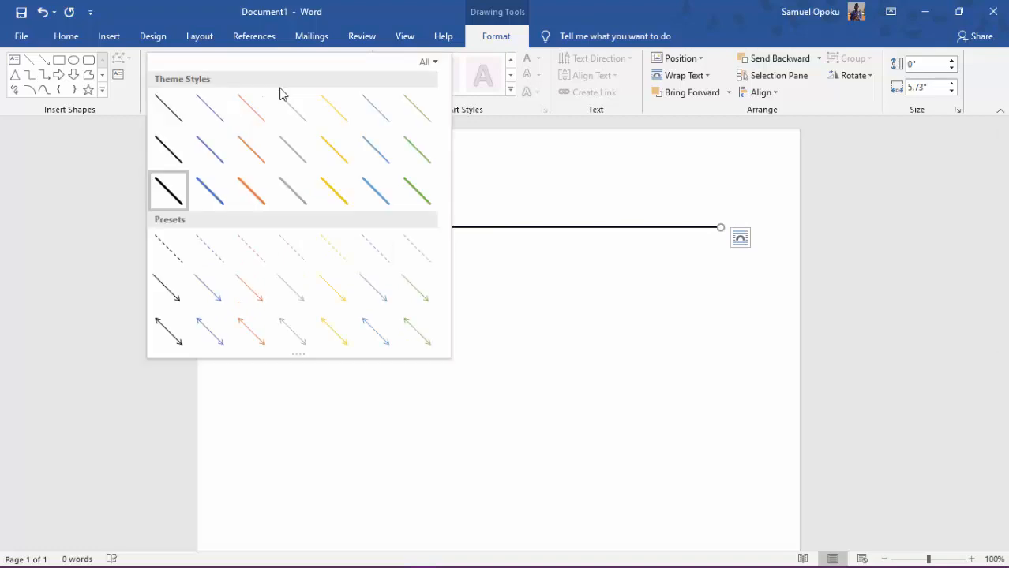
pyautogui.click(371, 190)
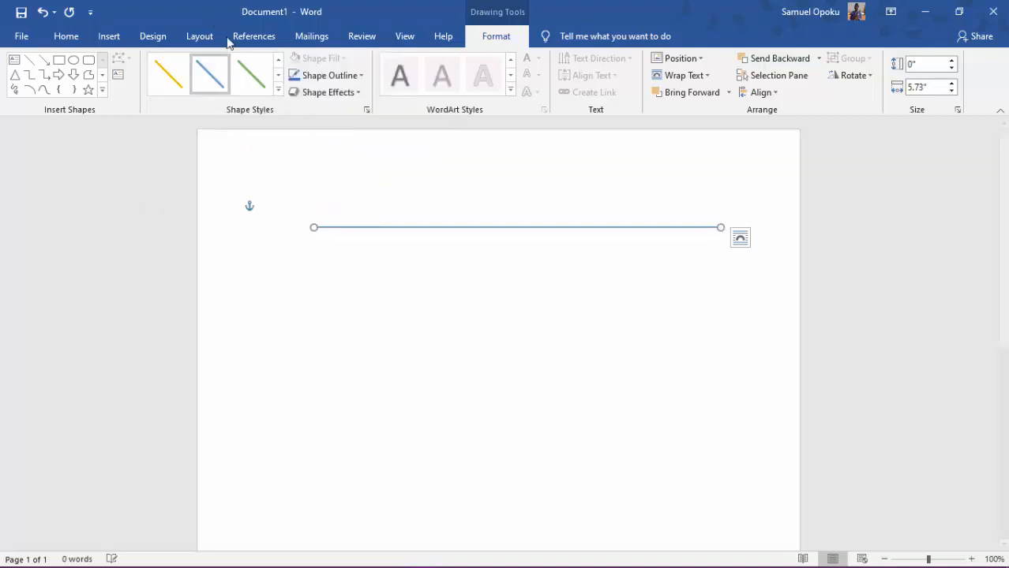
pyautogui.click(279, 89)
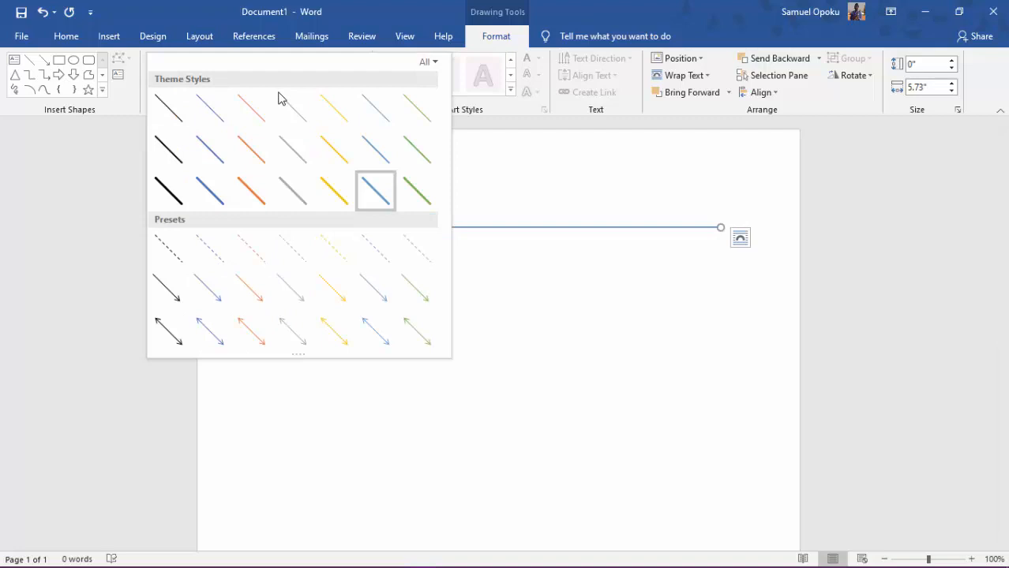
pyautogui.click(418, 195)
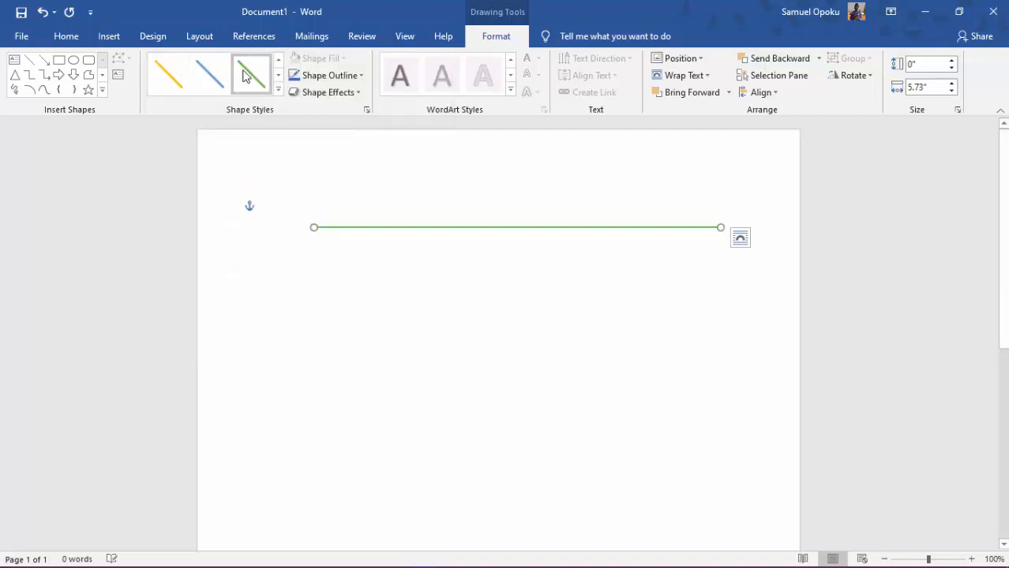
# Apply the thickest dark blue theme line style to the horizontal line.
pyautogui.click(278, 90)
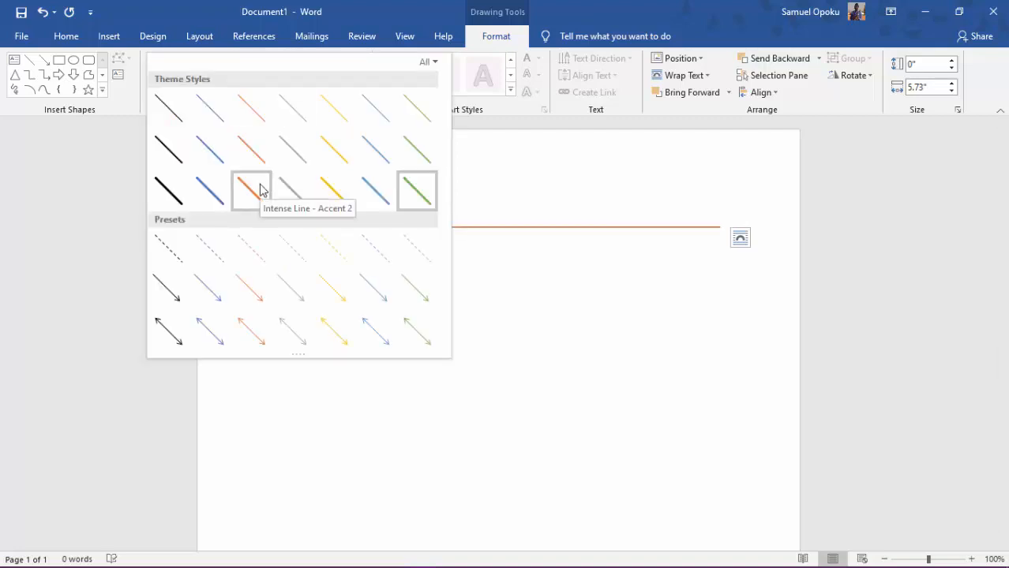
pyautogui.click(221, 209)
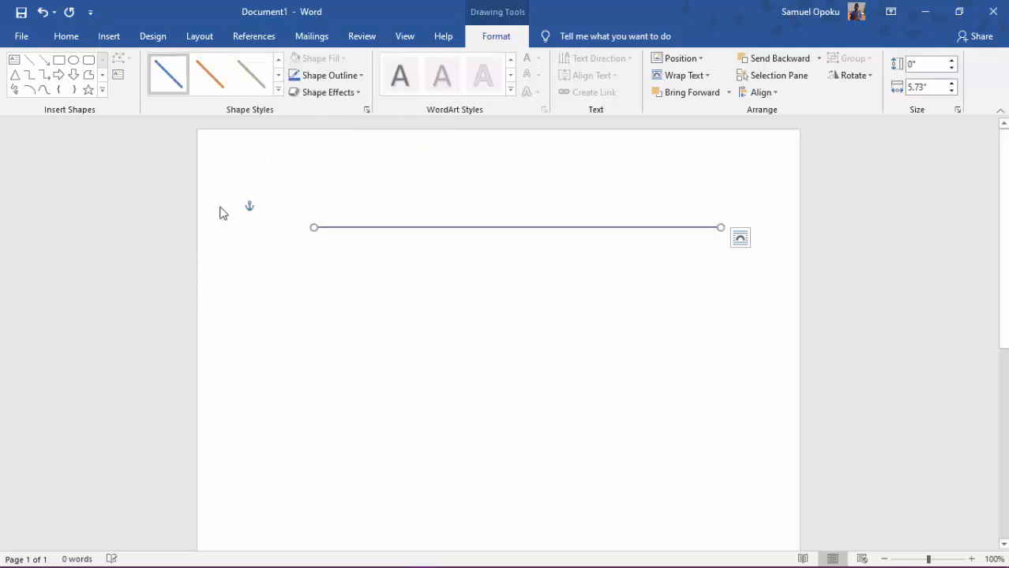
pyautogui.click(278, 76)
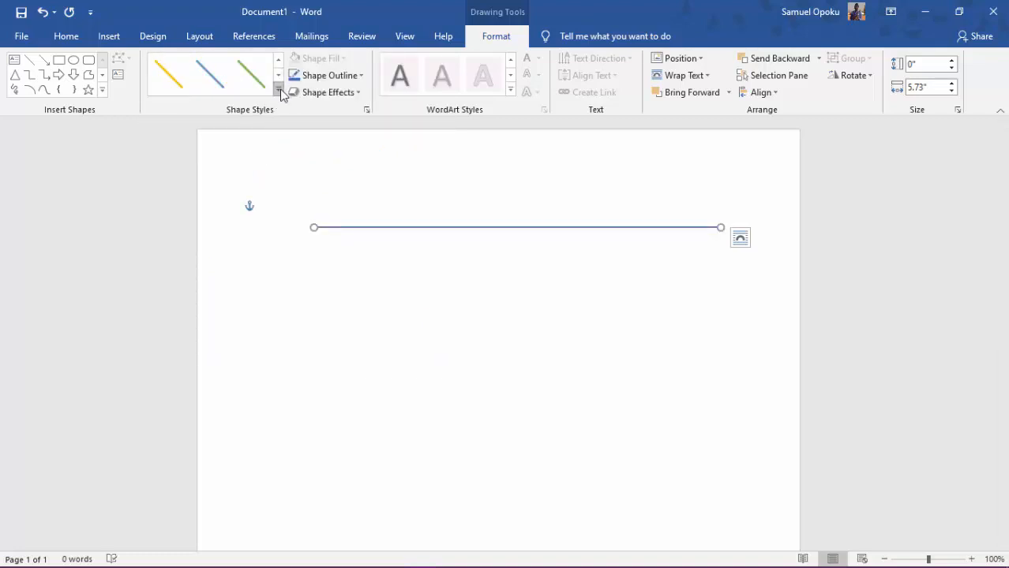
# Try a 6 pt outline weight on the horizontal line and reduce it to ¼ pt.
pyautogui.click(362, 77)
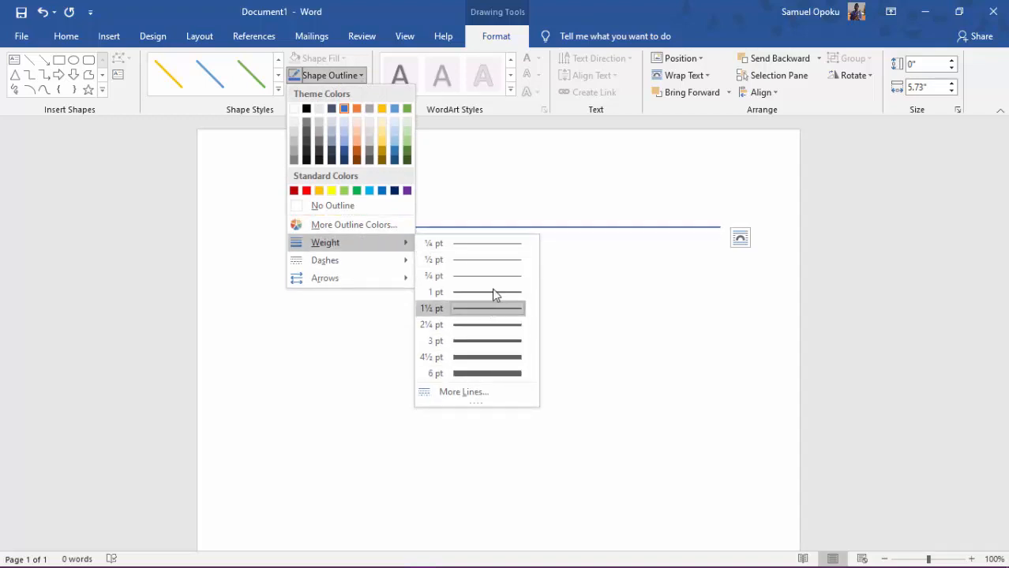
pyautogui.click(489, 373)
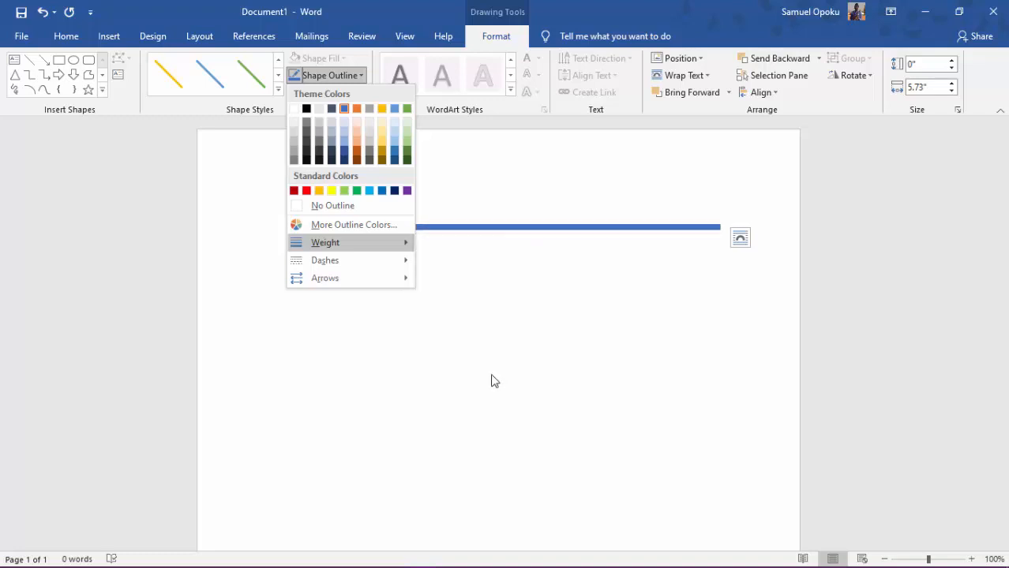
pyautogui.click(363, 77)
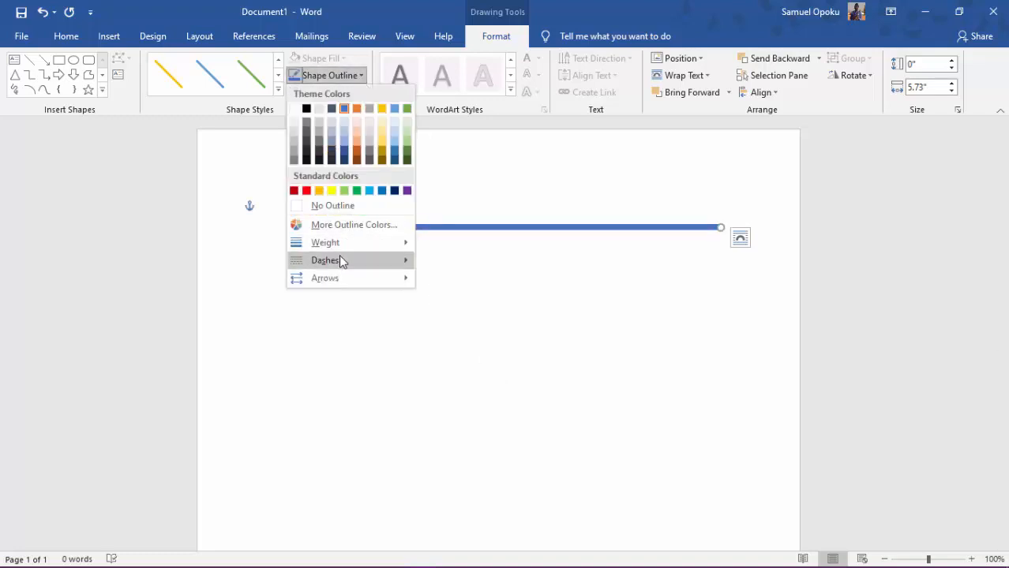
pyautogui.moveTo(340, 255)
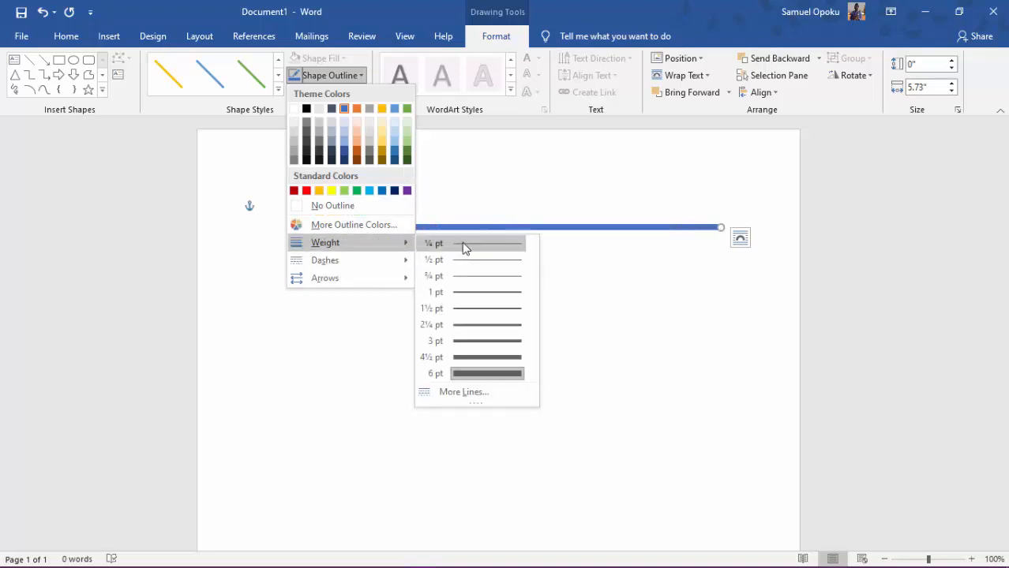
pyautogui.click(464, 246)
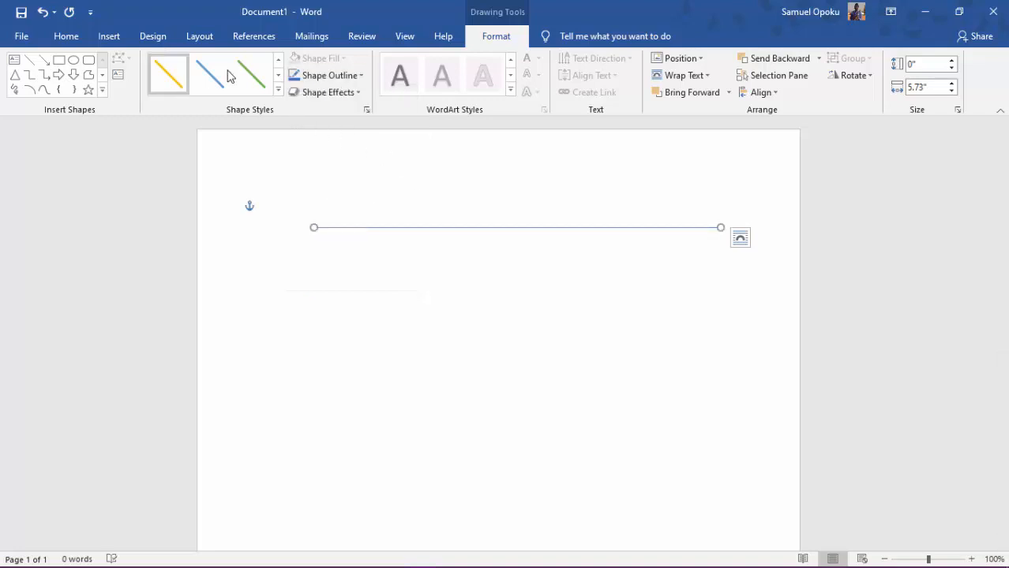
# Set the line's outline color to black and its dash style to long dash dot.
pyautogui.click(360, 77)
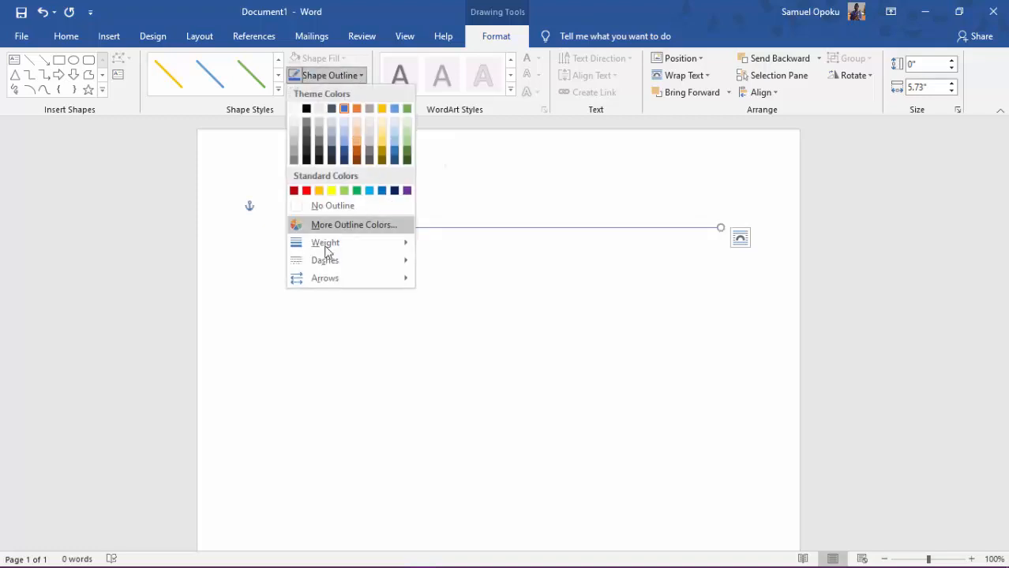
pyautogui.click(307, 109)
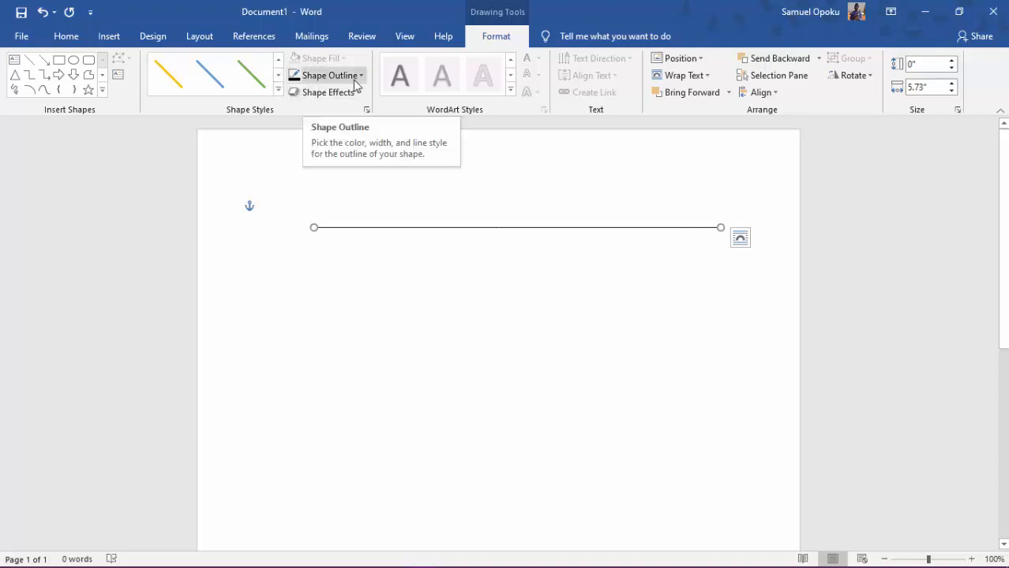
pyautogui.click(354, 80)
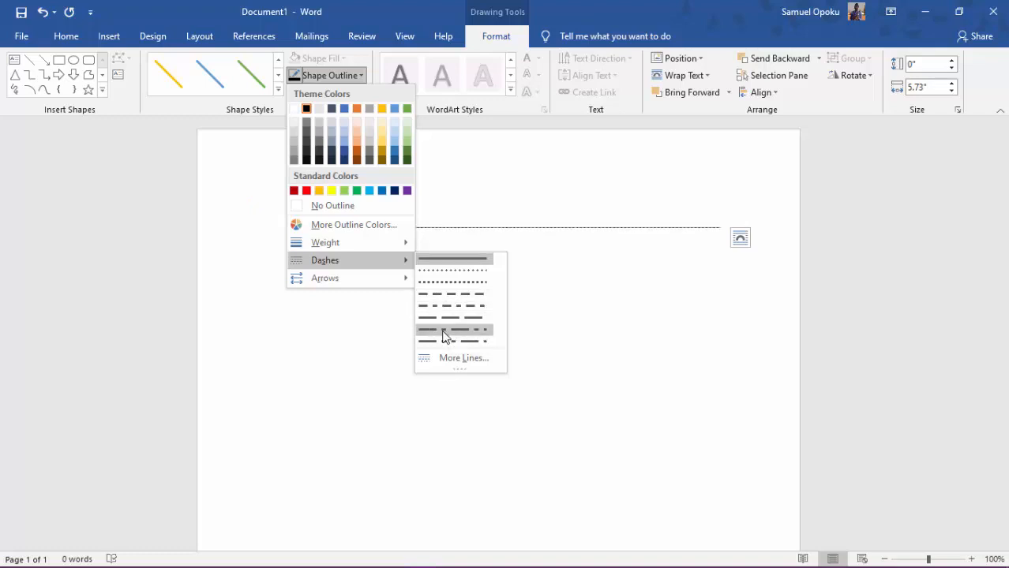
pyautogui.click(443, 330)
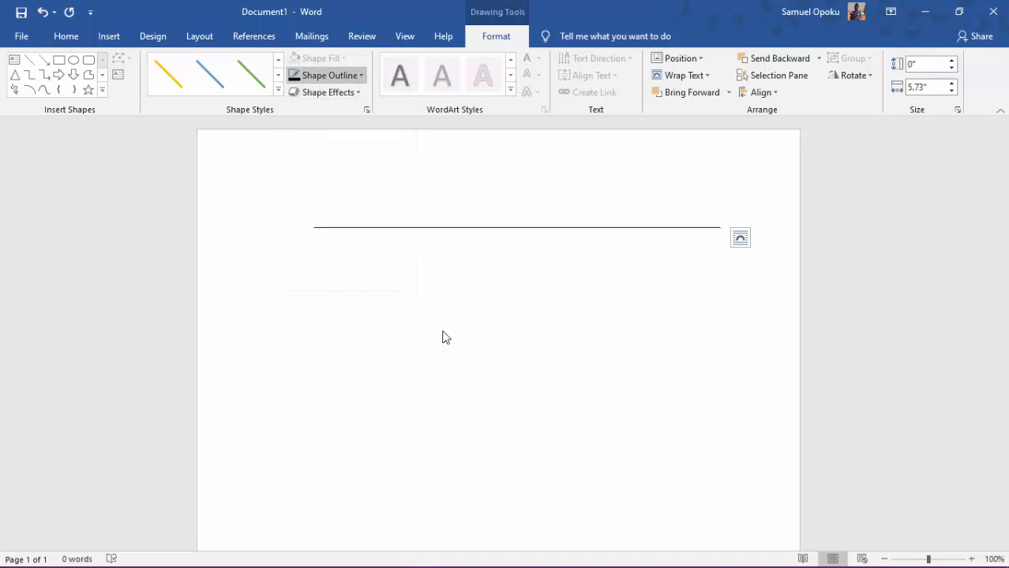
# Add a single filled arrowhead to the right end of the dashed line.
pyautogui.click(972, 558)
pyautogui.click(972, 559)
pyautogui.click(972, 559)
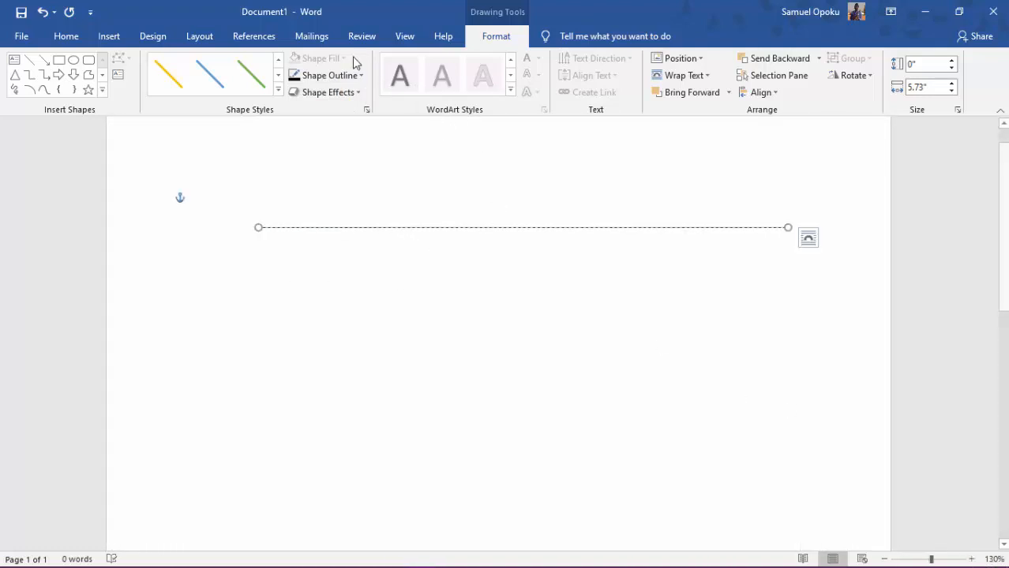
pyautogui.click(353, 91)
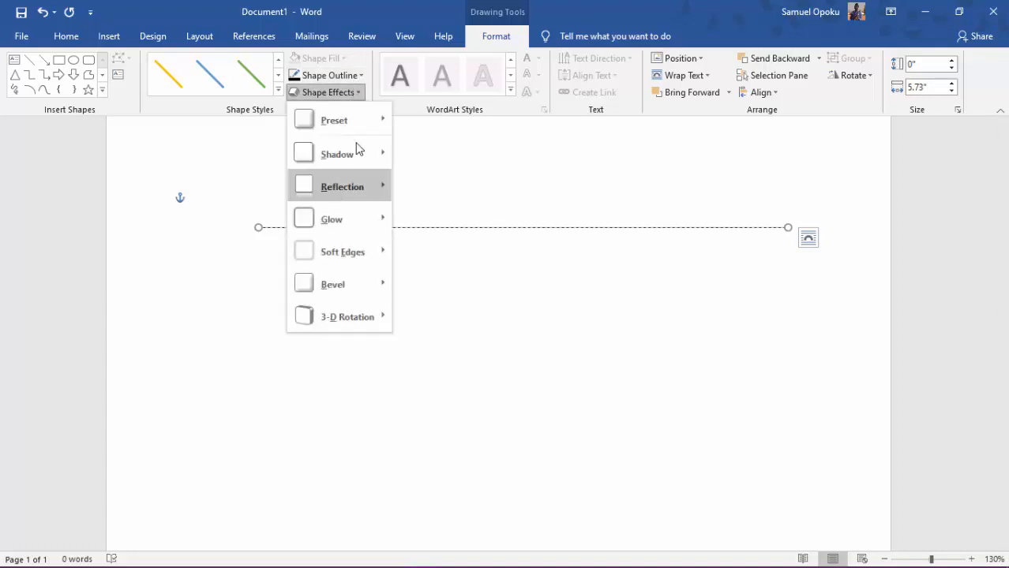
pyautogui.click(324, 75)
pyautogui.moveTo(382, 253)
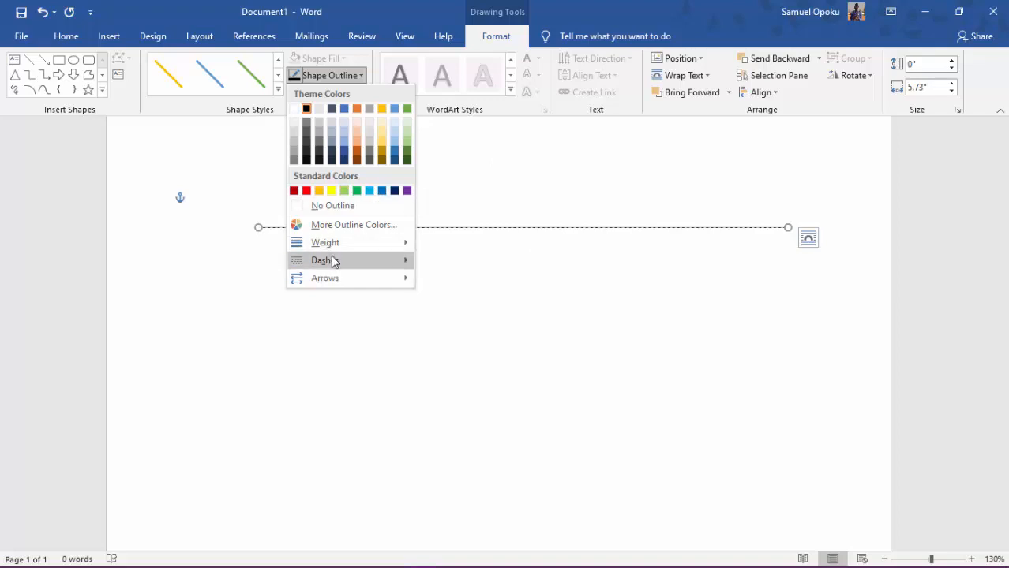
pyautogui.moveTo(335, 287)
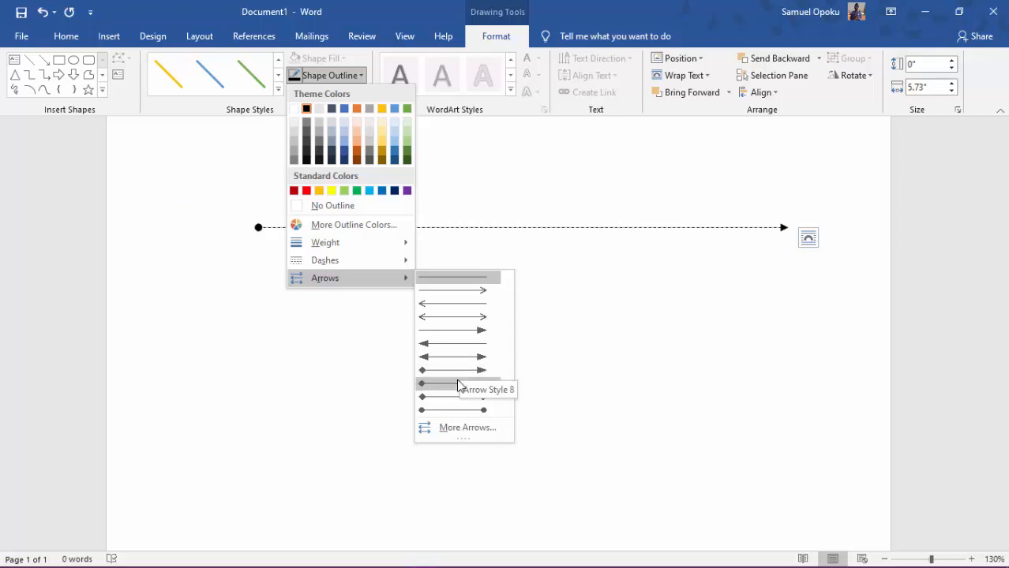
pyautogui.click(461, 335)
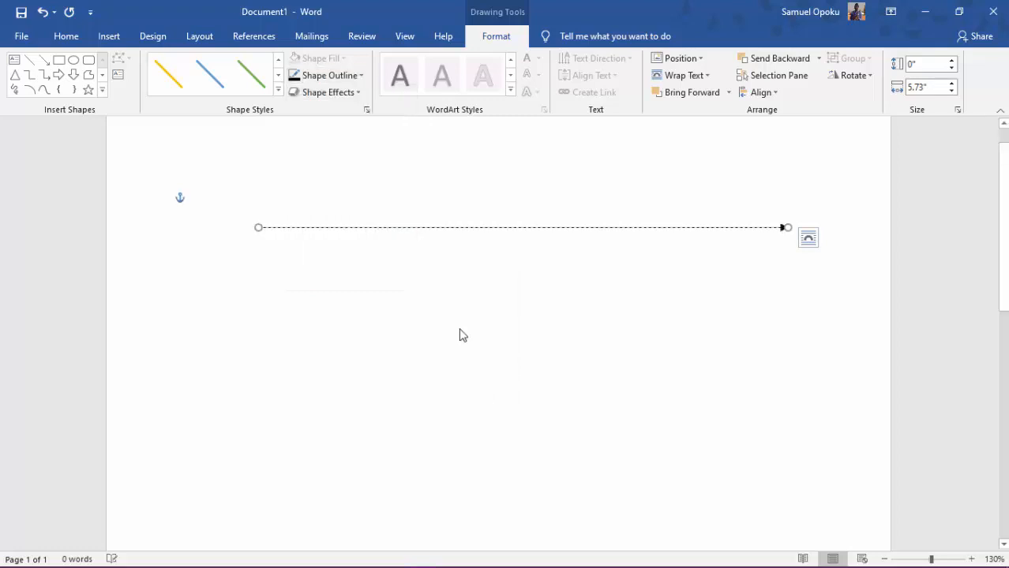
# Delete the dashed arrow line from the page.
pyautogui.click(524, 341)
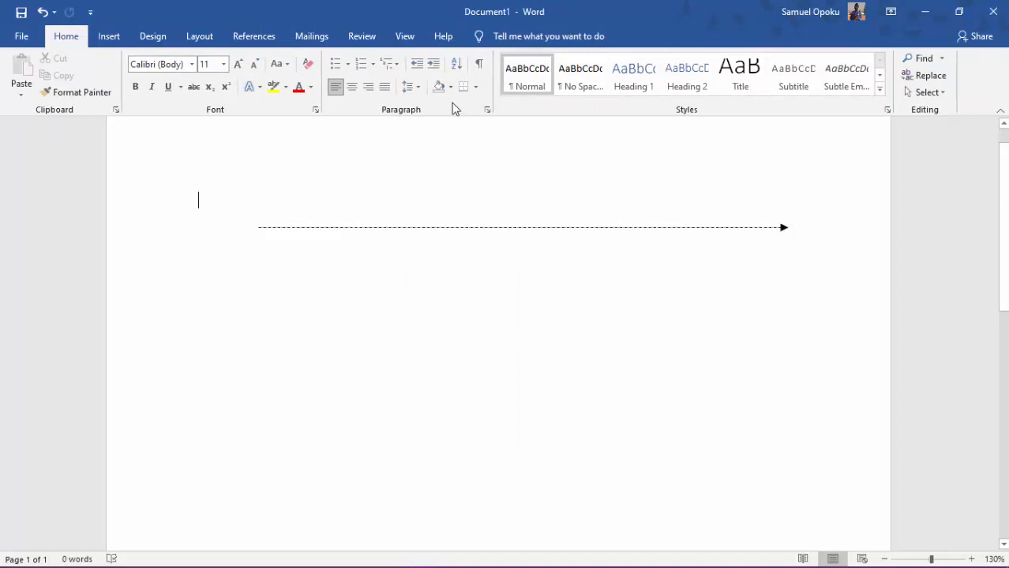
pyautogui.click(400, 227)
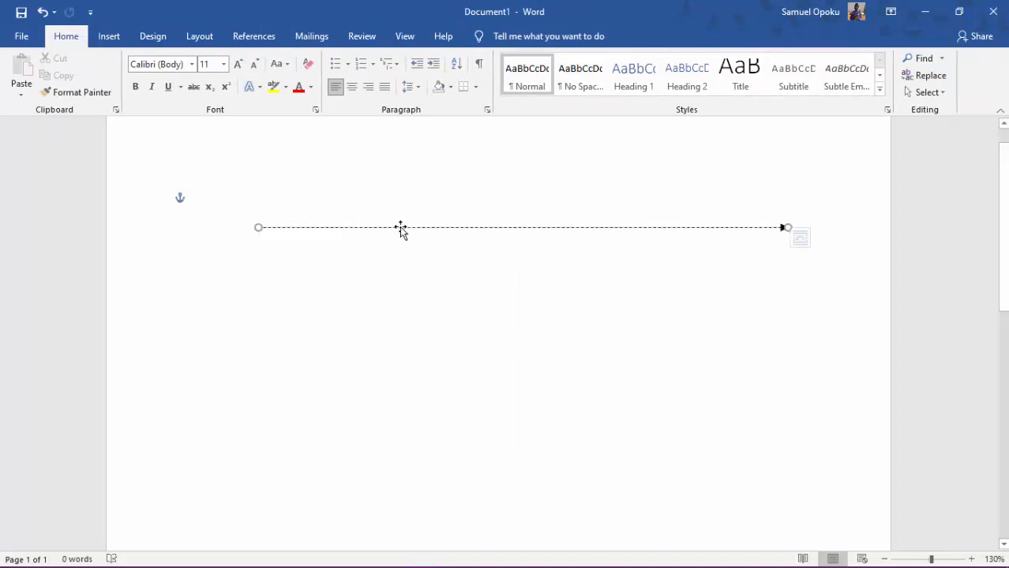
pyautogui.press('Delete')
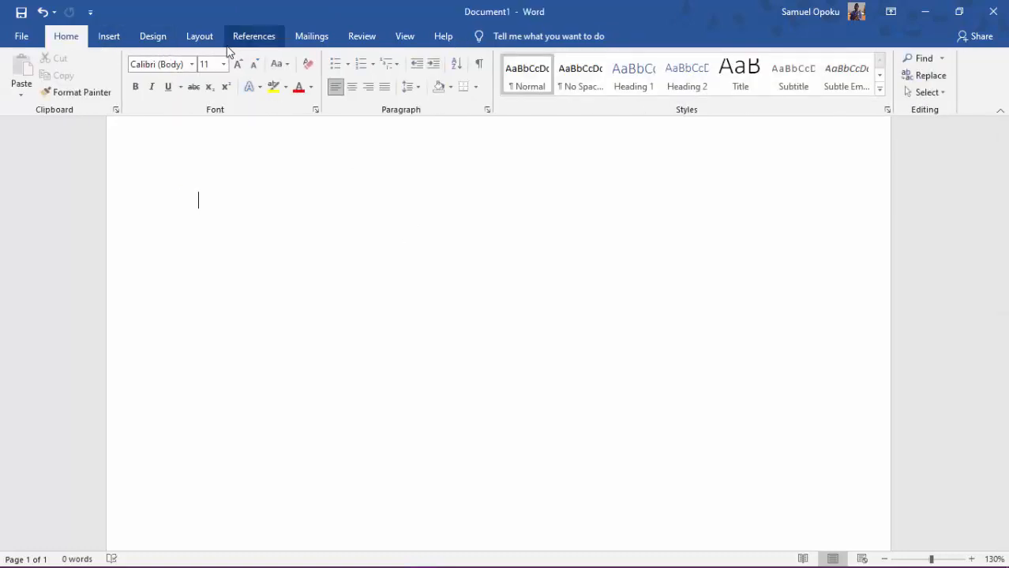
# Draw a rectangle about 1.35" high and 4.02" wide in the upper part of the page.
pyautogui.click(105, 40)
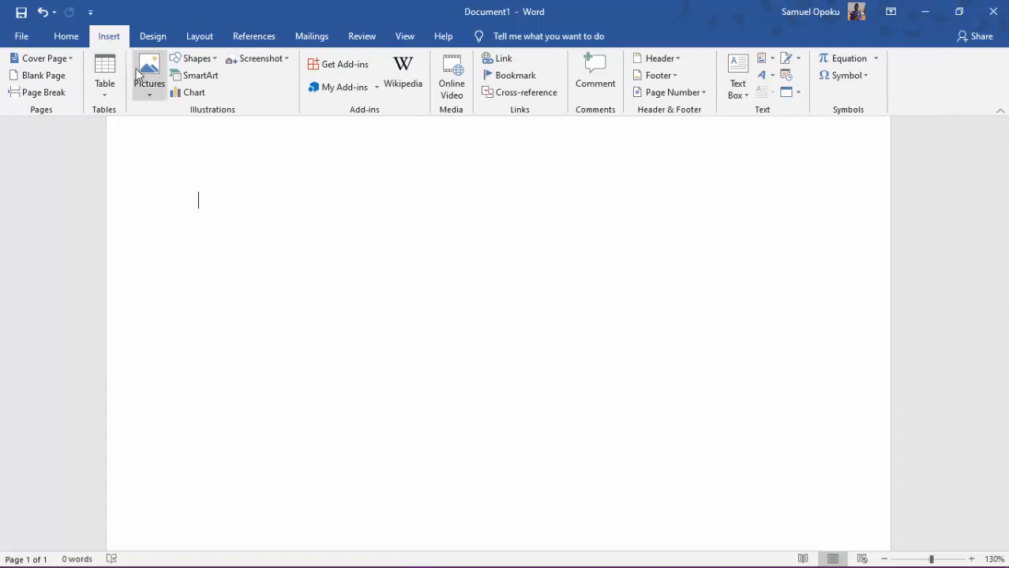
pyautogui.click(194, 58)
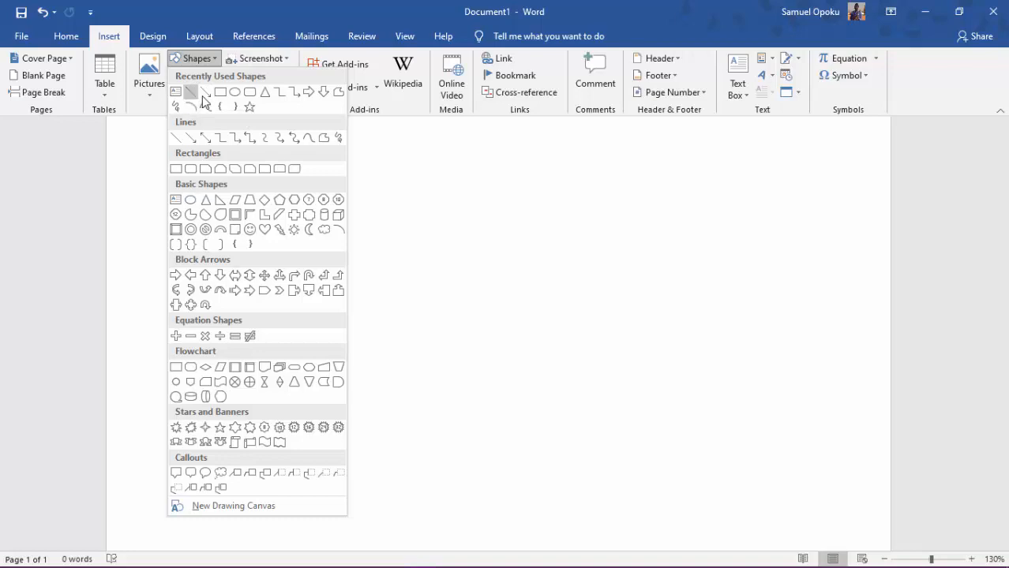
pyautogui.click(221, 93)
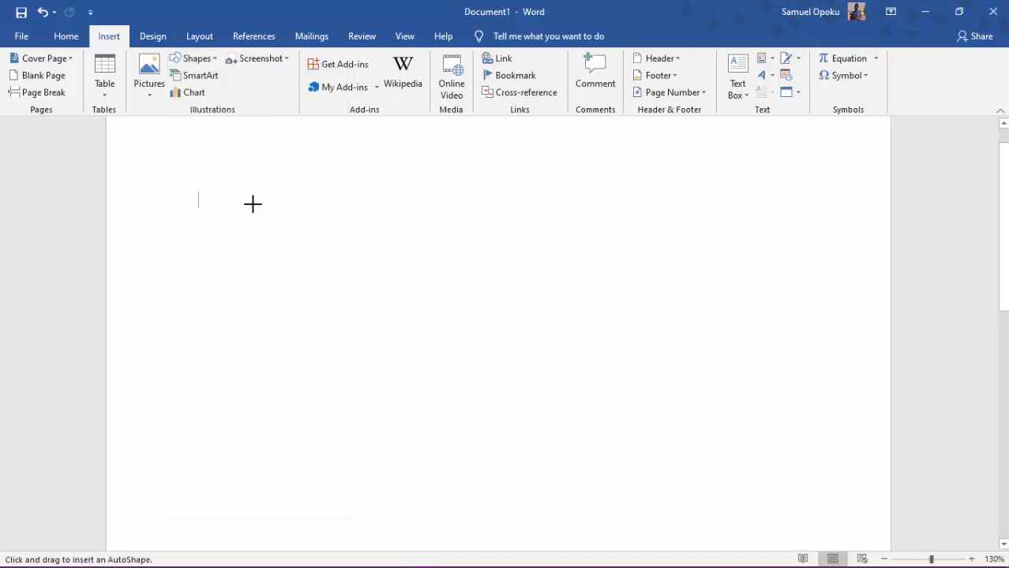
pyautogui.moveTo(253, 203)
pyautogui.mouseDown()
pyautogui.moveTo(344, 257)
pyautogui.moveTo(379, 299)
pyautogui.moveTo(480, 325)
pyautogui.moveTo(584, 309)
pyautogui.moveTo(586, 325)
pyautogui.moveTo(615, 343)
pyautogui.moveTo(626, 328)
pyautogui.mouseUp()
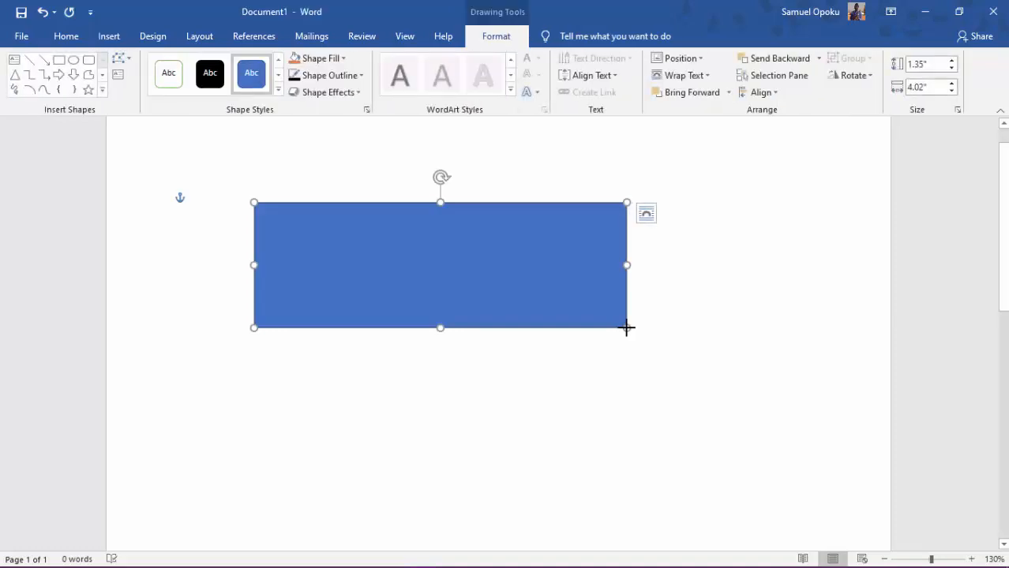
# Replace the existing rectangle with a new one about 1.4" high and 4.29" wide in the upper part of the page.
pyautogui.press('Delete')
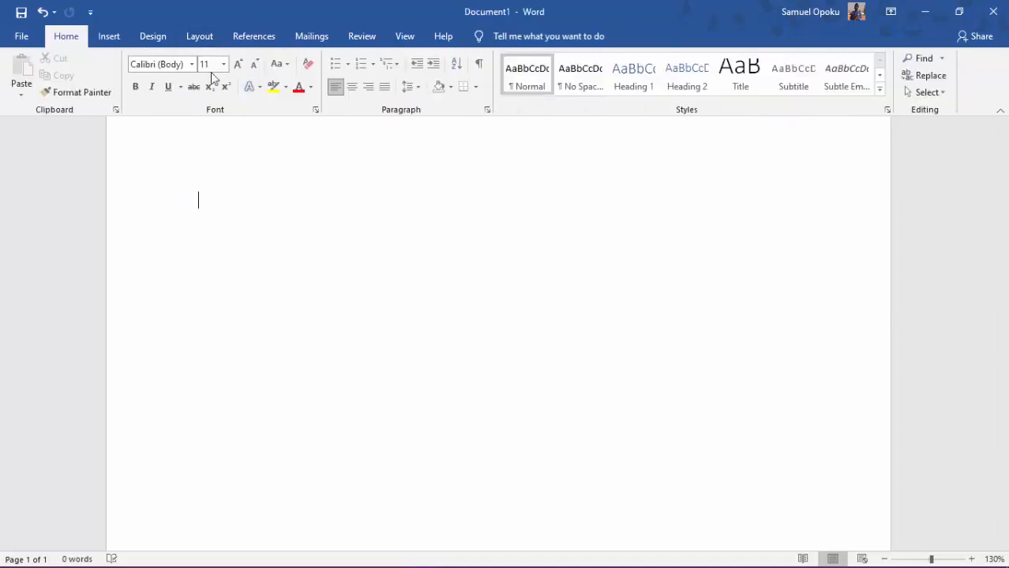
pyautogui.click(112, 37)
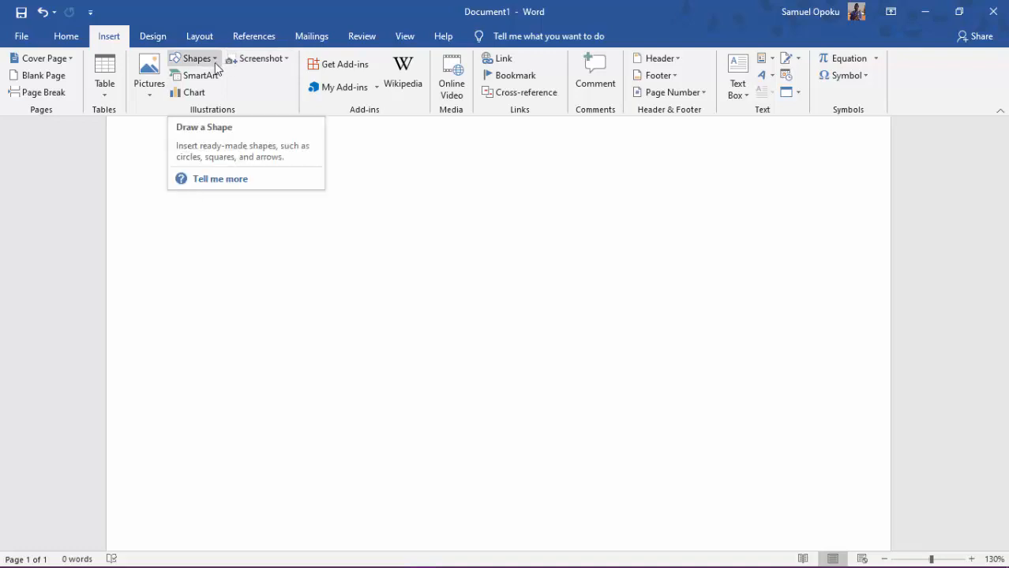
pyautogui.click(215, 62)
pyautogui.click(221, 93)
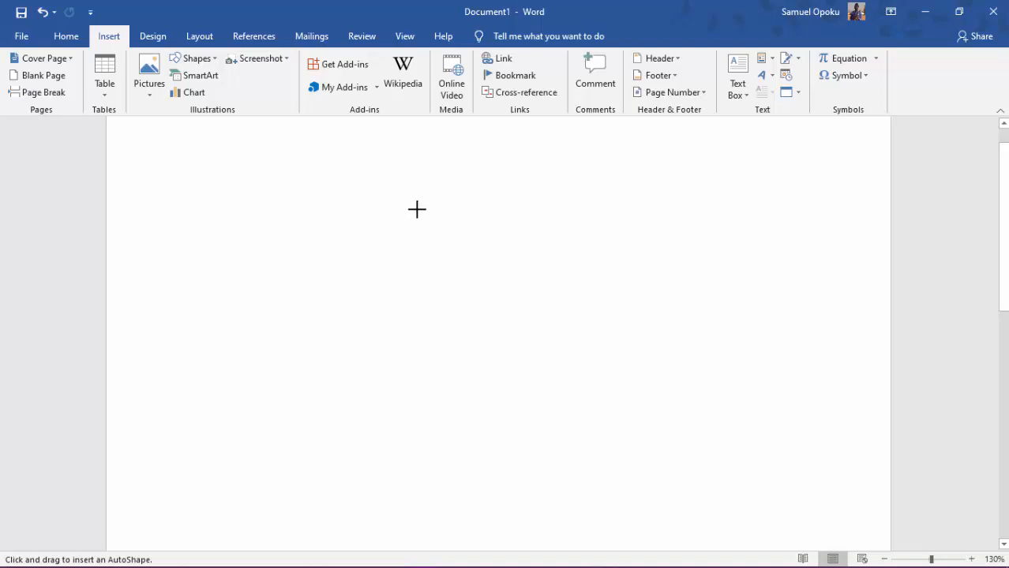
pyautogui.moveTo(410, 206); pyautogui.dragTo(552, 275)
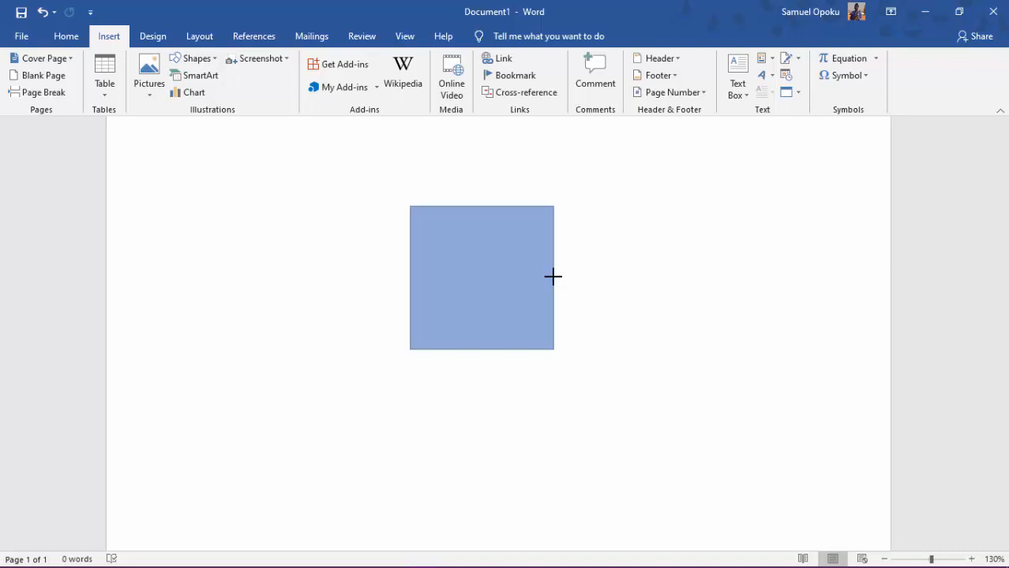
pyautogui.moveTo(553, 277); pyautogui.dragTo(584, 344)
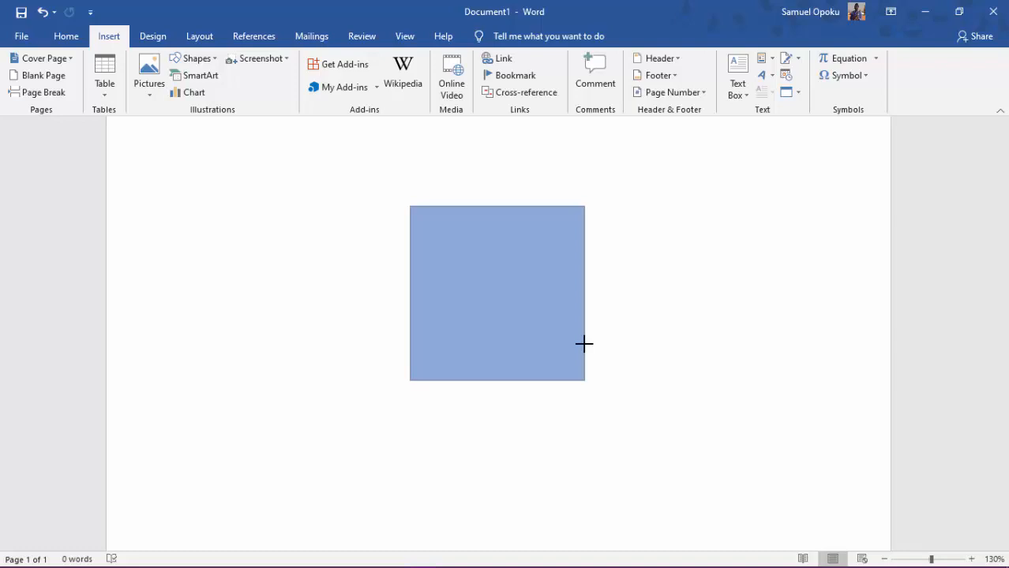
pyautogui.moveTo(584, 344)
pyautogui.mouseDown()
pyautogui.moveTo(666, 308)
pyautogui.moveTo(800, 398)
pyautogui.moveTo(806, 335)
pyautogui.mouseUp()
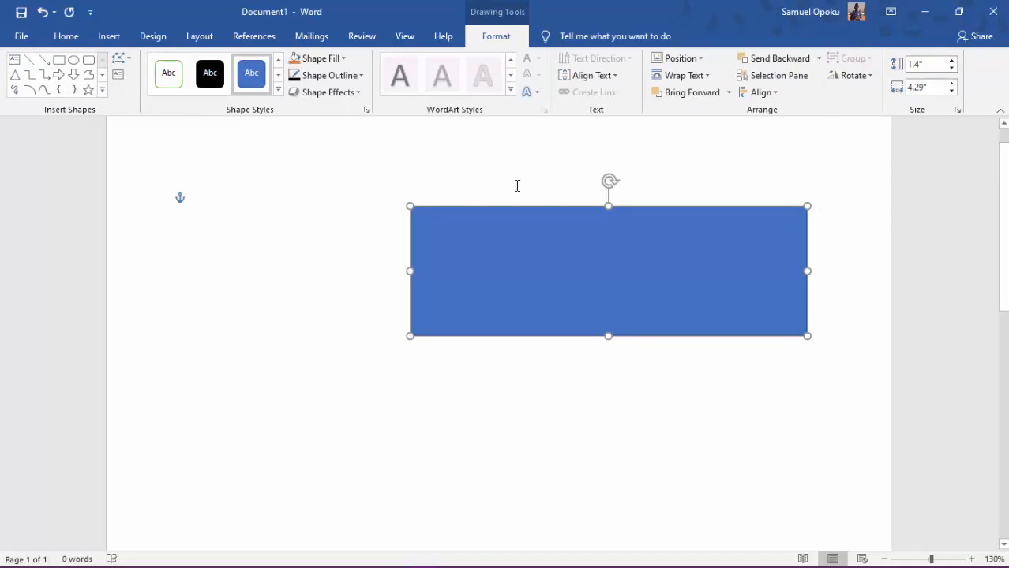
# Delete the rectangle and draw an oval about 3.1" high and 5.36" wide in its place.
pyautogui.press('Delete')
pyautogui.click(111, 48)
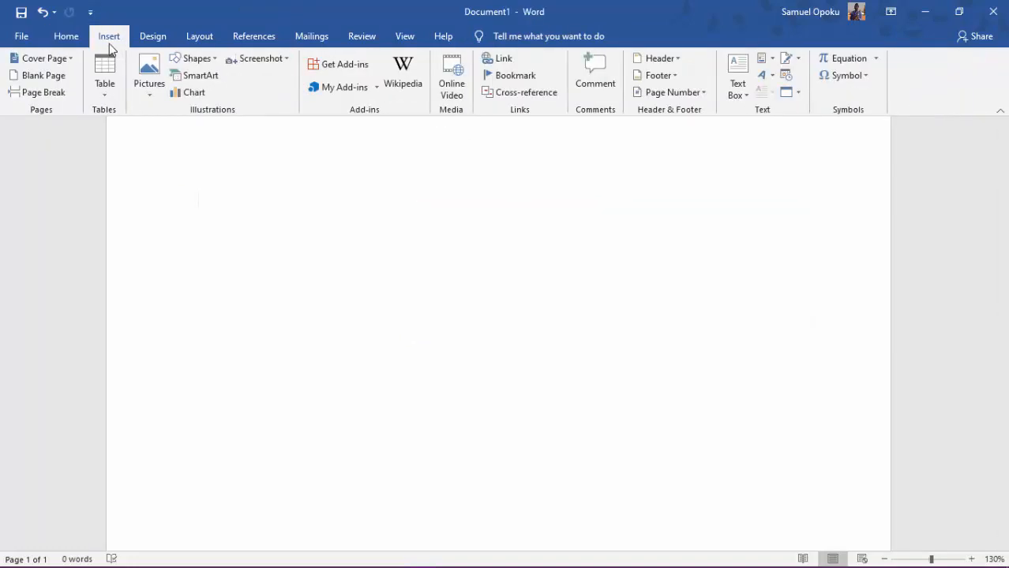
pyautogui.click(199, 59)
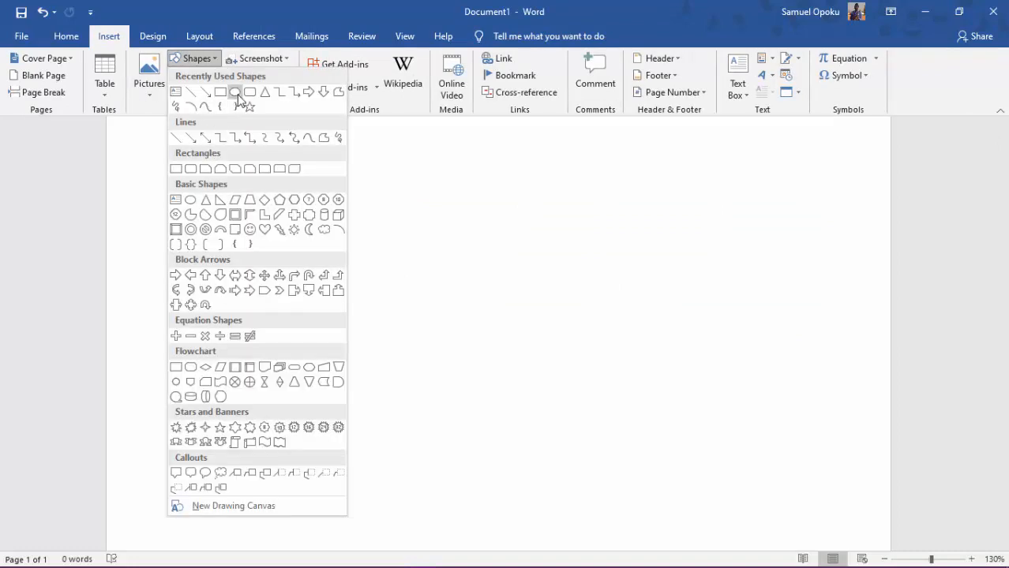
pyautogui.click(237, 93)
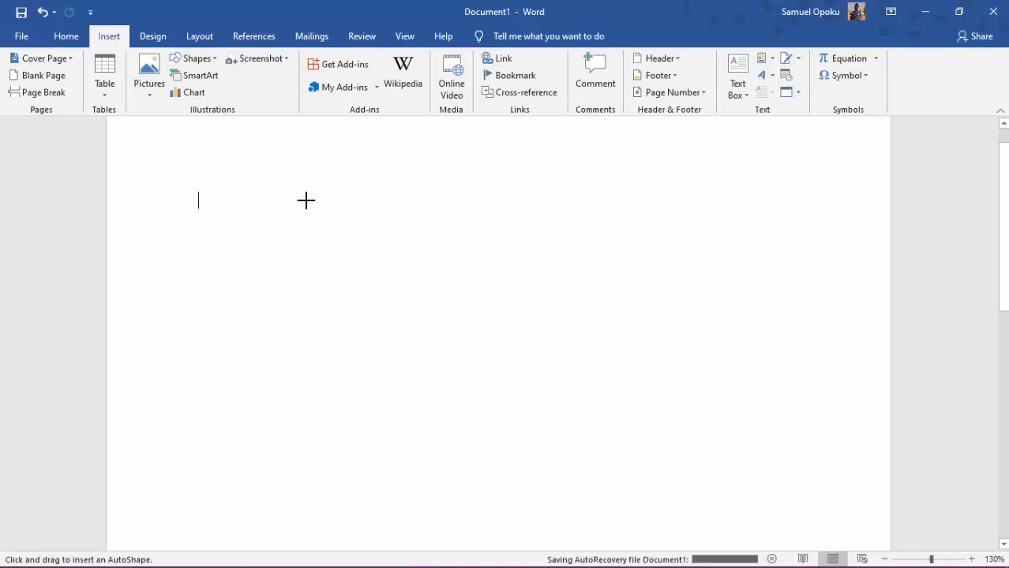
pyautogui.moveTo(306, 201)
pyautogui.mouseDown()
pyautogui.moveTo(430, 305)
pyautogui.moveTo(618, 344)
pyautogui.moveTo(737, 259)
pyautogui.moveTo(752, 216)
pyautogui.moveTo(750, 142)
pyautogui.moveTo(588, 426)
pyautogui.moveTo(786, 420)
pyautogui.moveTo(832, 406)
pyautogui.moveTo(822, 423)
pyautogui.moveTo(566, 483)
pyautogui.moveTo(246, 381)
pyautogui.moveTo(192, 387)
pyautogui.moveTo(473, 357)
pyautogui.moveTo(780, 356)
pyautogui.moveTo(822, 490)
pyautogui.moveTo(835, 487)
pyautogui.moveTo(829, 346)
pyautogui.moveTo(835, 451)
pyautogui.moveTo(639, 435)
pyautogui.moveTo(621, 408)
pyautogui.moveTo(747, 289)
pyautogui.moveTo(768, 384)
pyautogui.moveTo(798, 345)
pyautogui.moveTo(790, 466)
pyautogui.moveTo(794, 459)
pyautogui.moveTo(801, 487)
pyautogui.mouseUp()
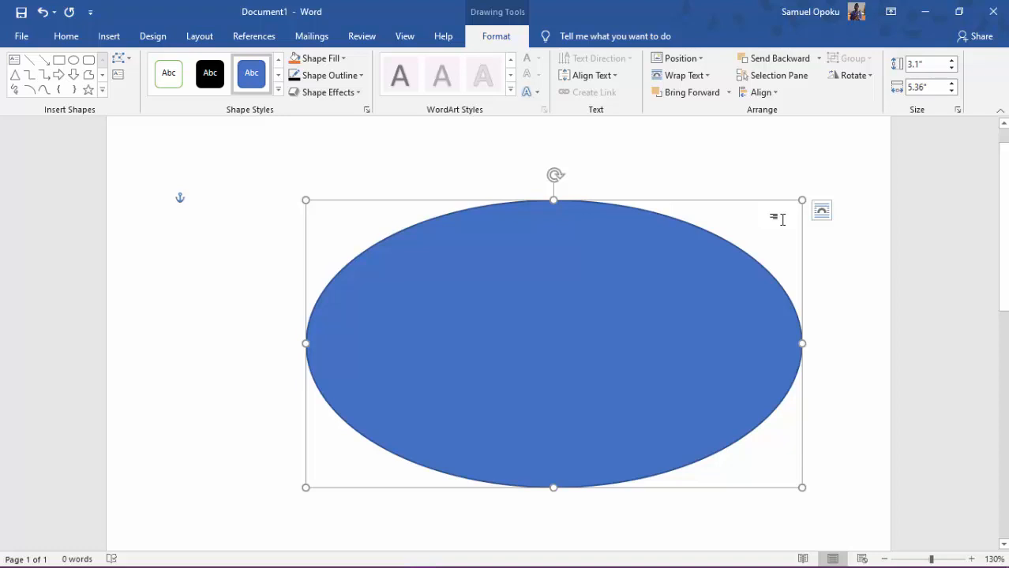
# Replace the oval with a perfect circle about 3.51" in diameter near the middle of the page width.
pyautogui.press('Delete')
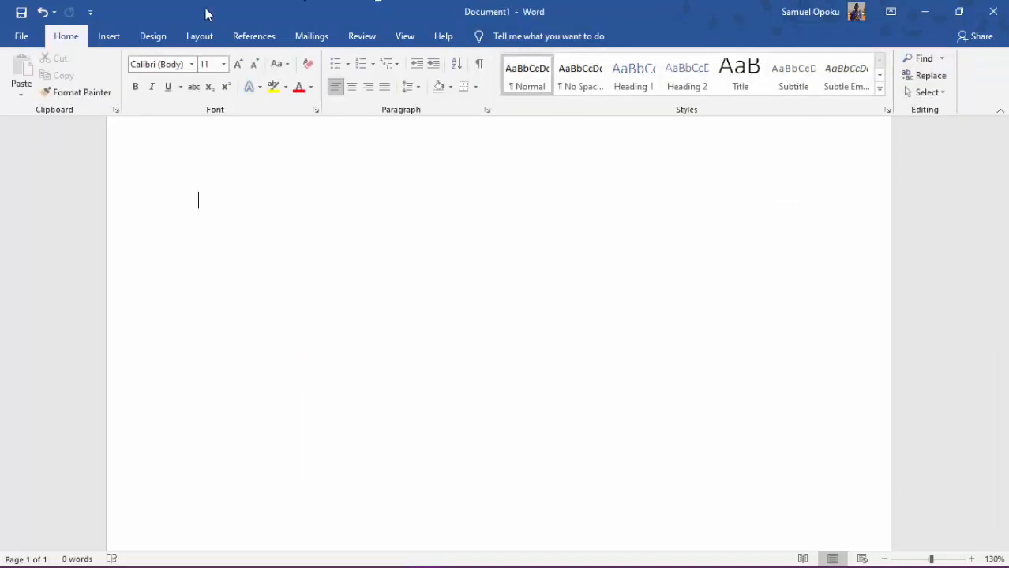
pyautogui.click(108, 36)
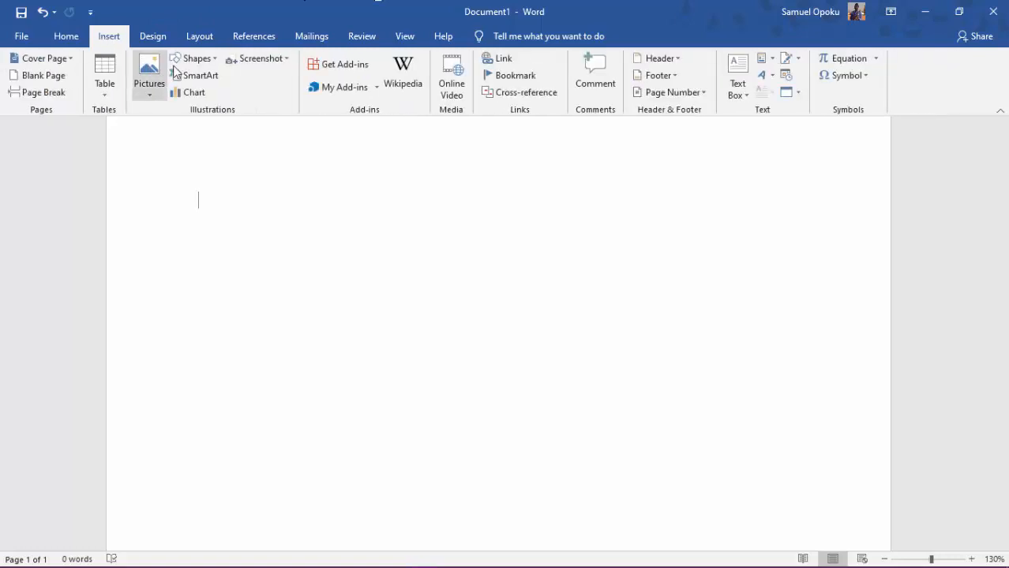
pyautogui.click(197, 58)
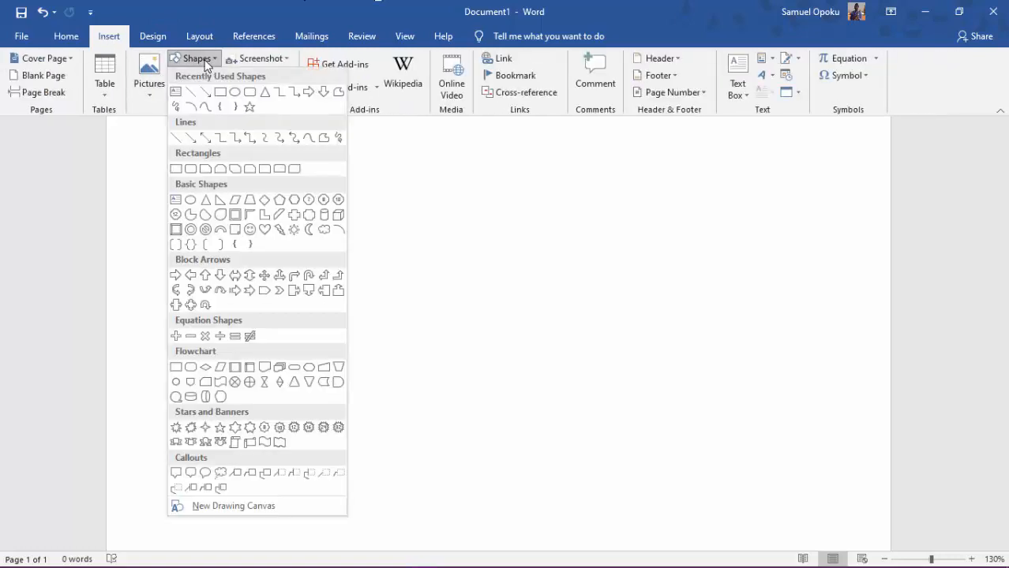
pyautogui.click(235, 91)
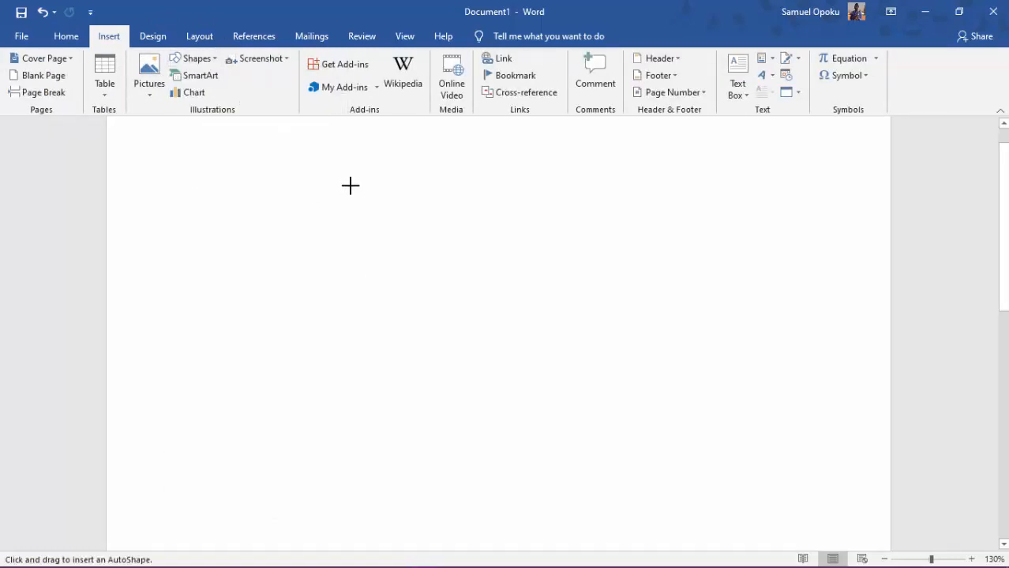
pyautogui.moveTo(350, 188)
pyautogui.mouseDown()
pyautogui.moveTo(719, 480)
pyautogui.moveTo(675, 383)
pyautogui.mouseUp()
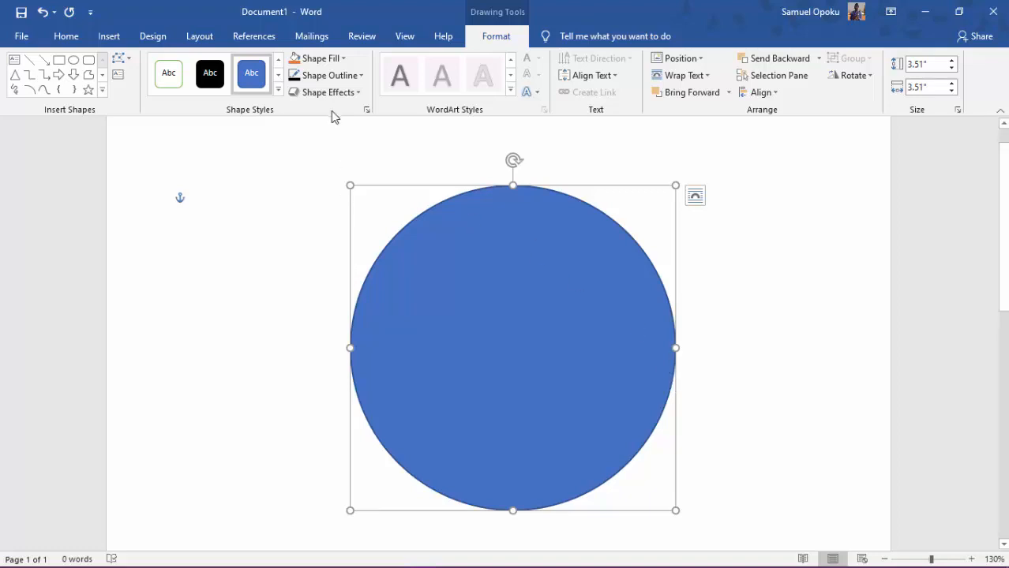
# Remove the circle's fill and set its outline color to black.
pyautogui.click(344, 61)
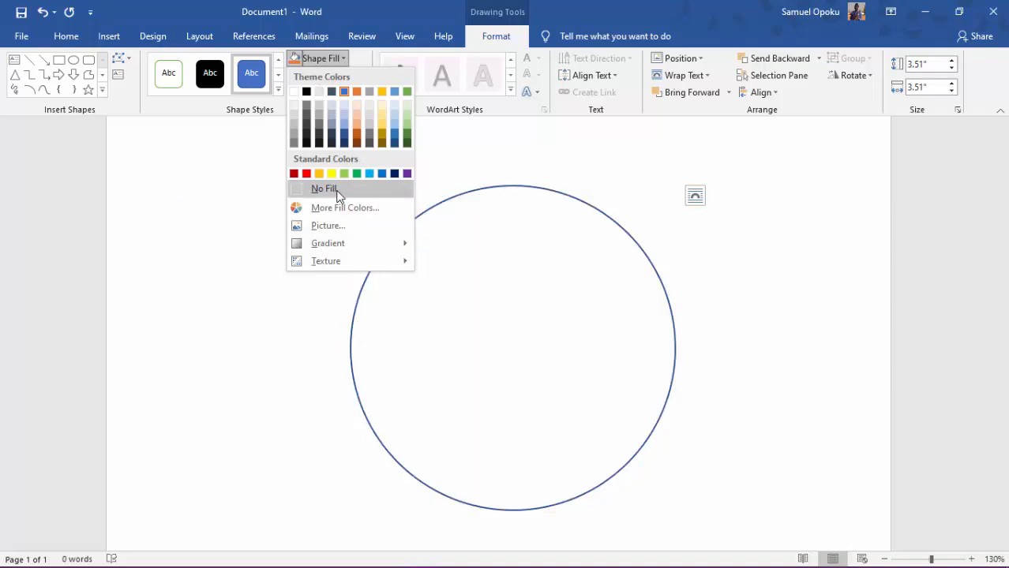
pyautogui.click(337, 191)
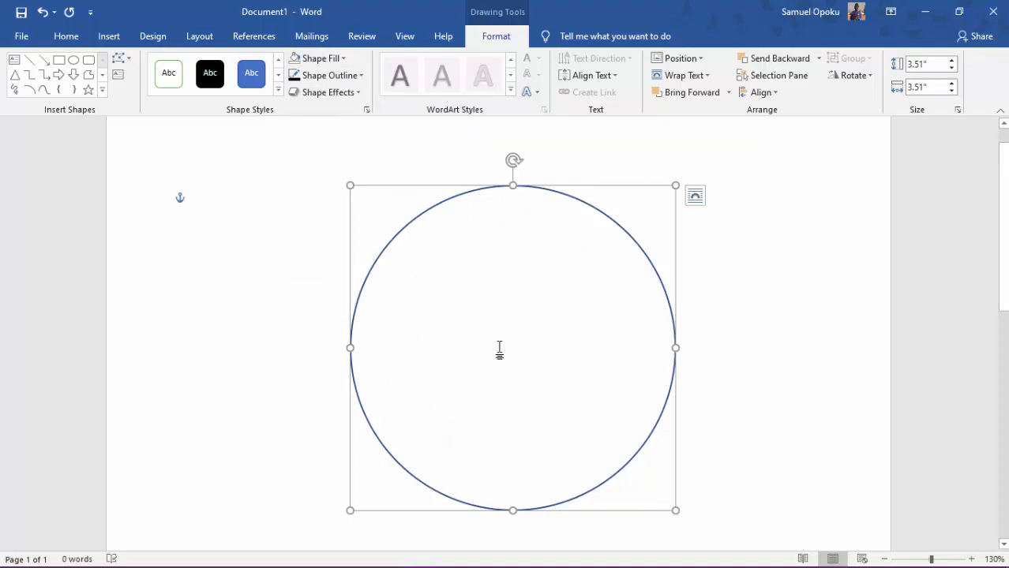
pyautogui.click(335, 82)
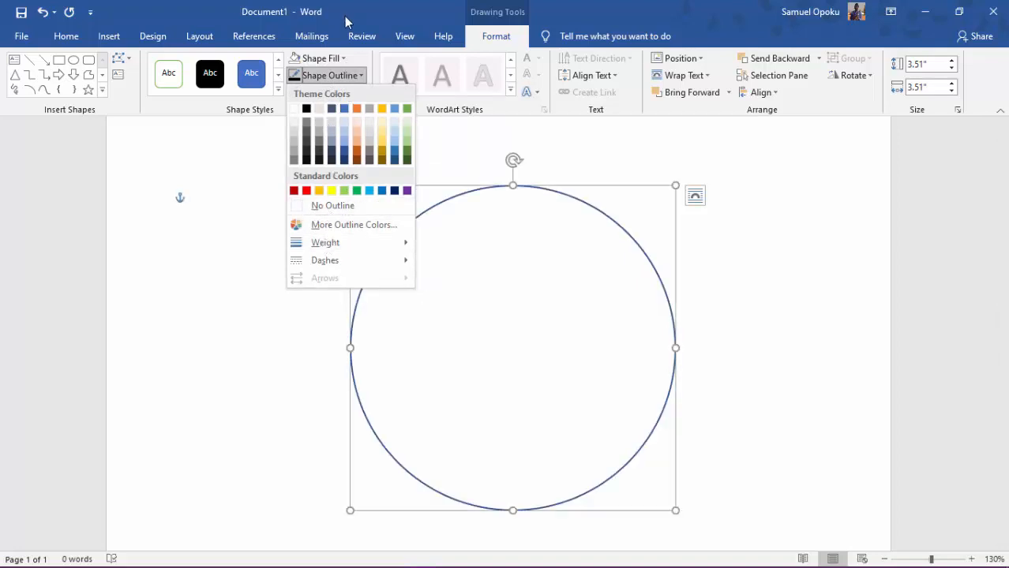
pyautogui.click(307, 108)
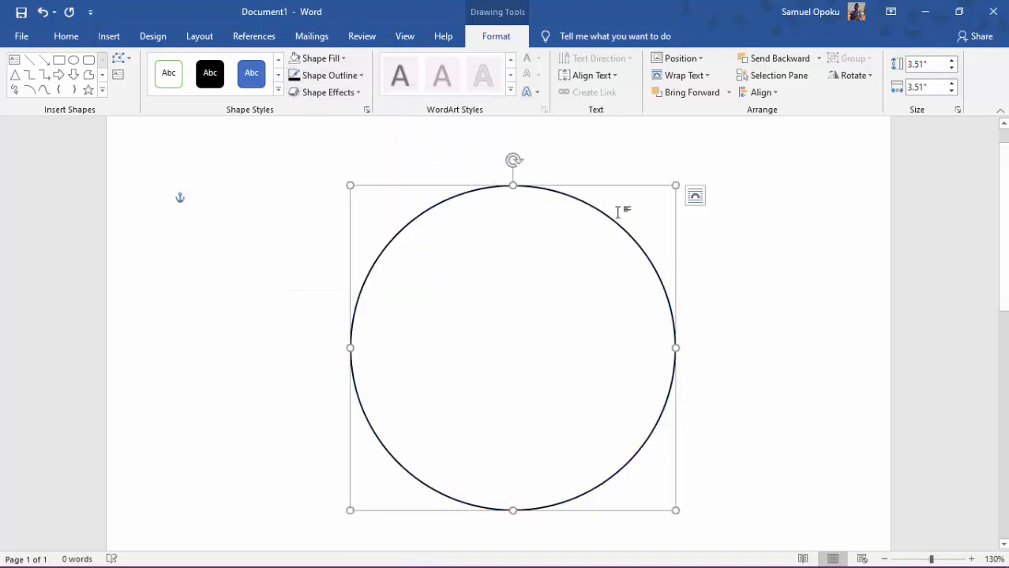
pyautogui.click(755, 289)
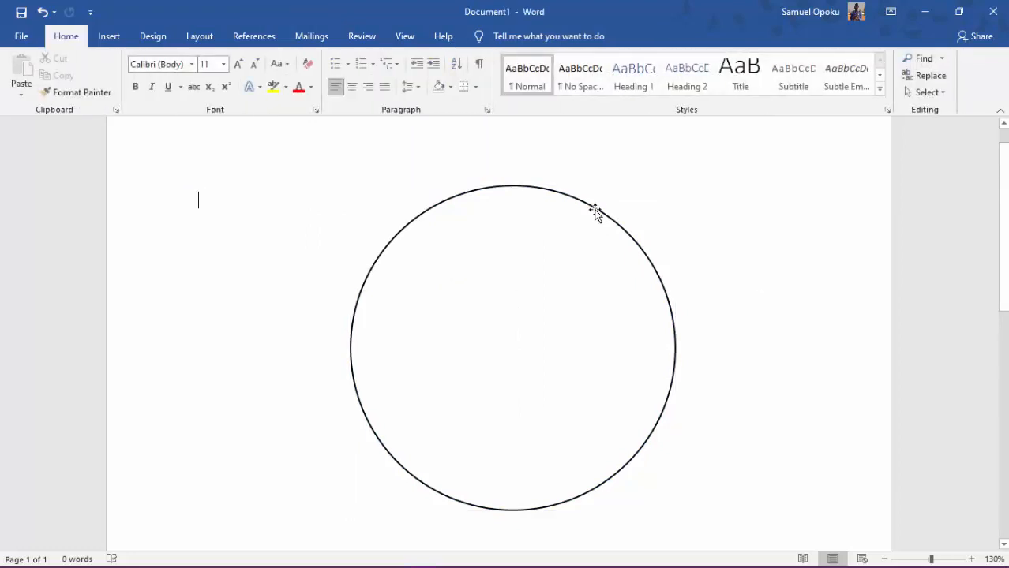
# Move the circle slightly left and shrink it proportionally from its upper-left corner to about 2.54" in diameter.
pyautogui.click(594, 211)
pyautogui.click(520, 239)
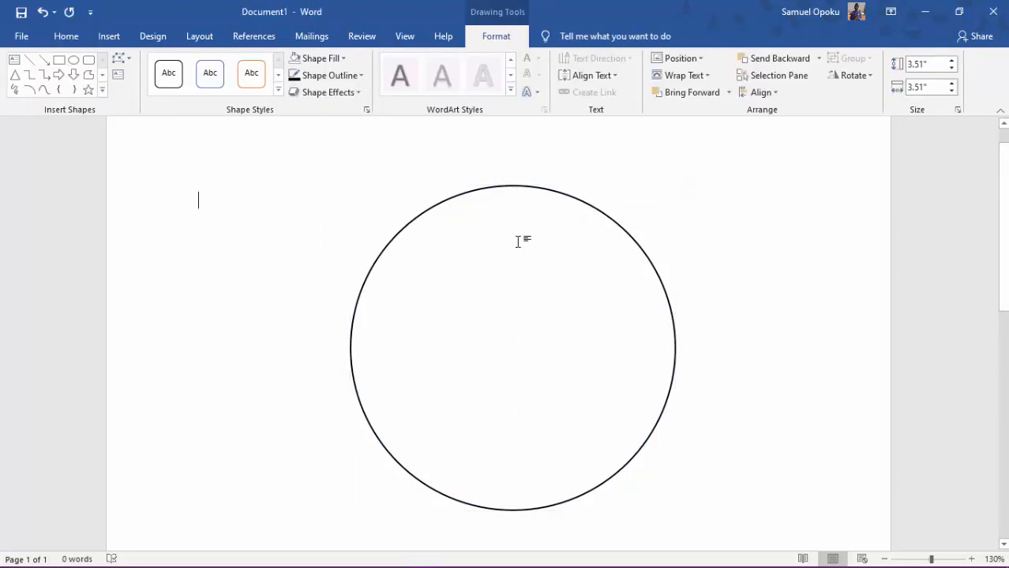
pyautogui.click(531, 188)
pyautogui.moveTo(525, 188); pyautogui.dragTo(502, 195)
pyautogui.moveTo(320, 194); pyautogui.dragTo(401, 288)
pyautogui.hotkey('ctrl', 'z')
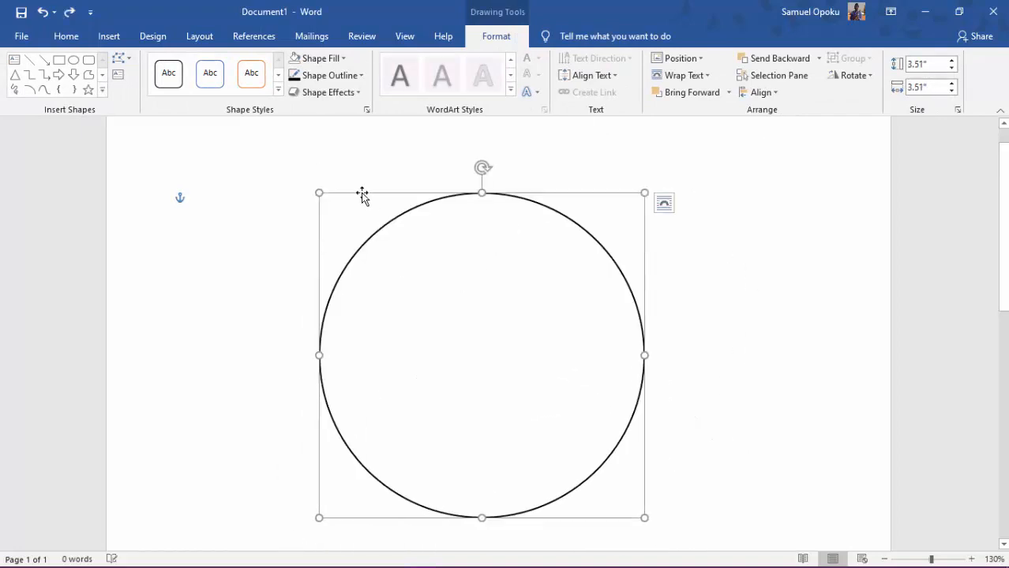
pyautogui.moveTo(318, 195); pyautogui.dragTo(409, 283)
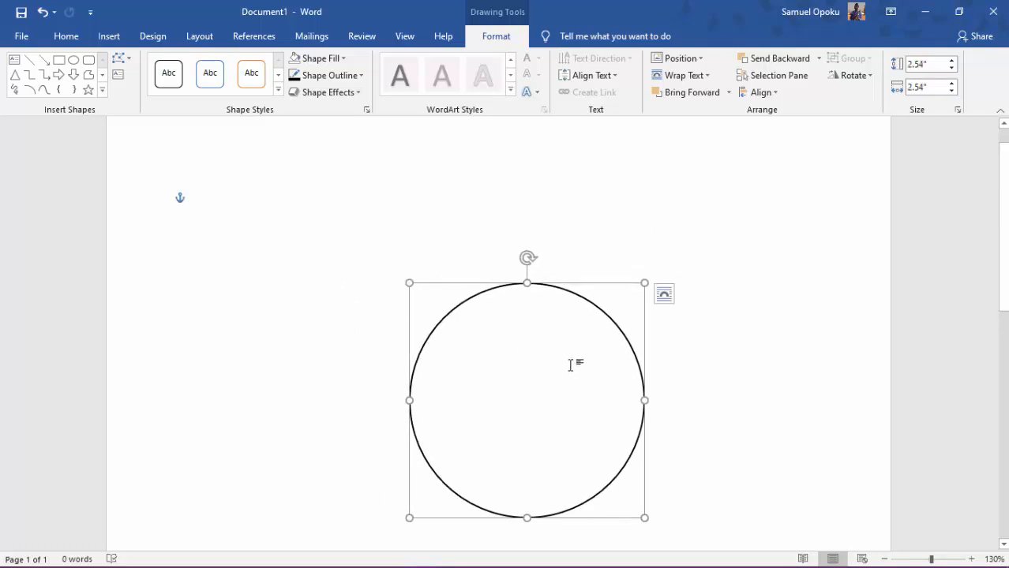
pyautogui.click(562, 332)
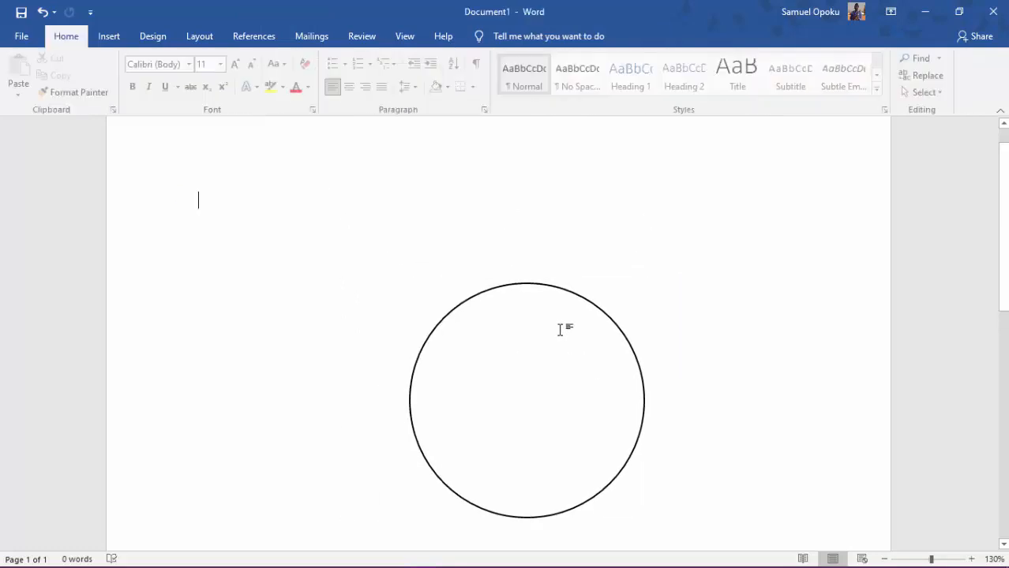
# Move the resized circle up and slightly left, to the upper middle of the page.
pyautogui.click(536, 287)
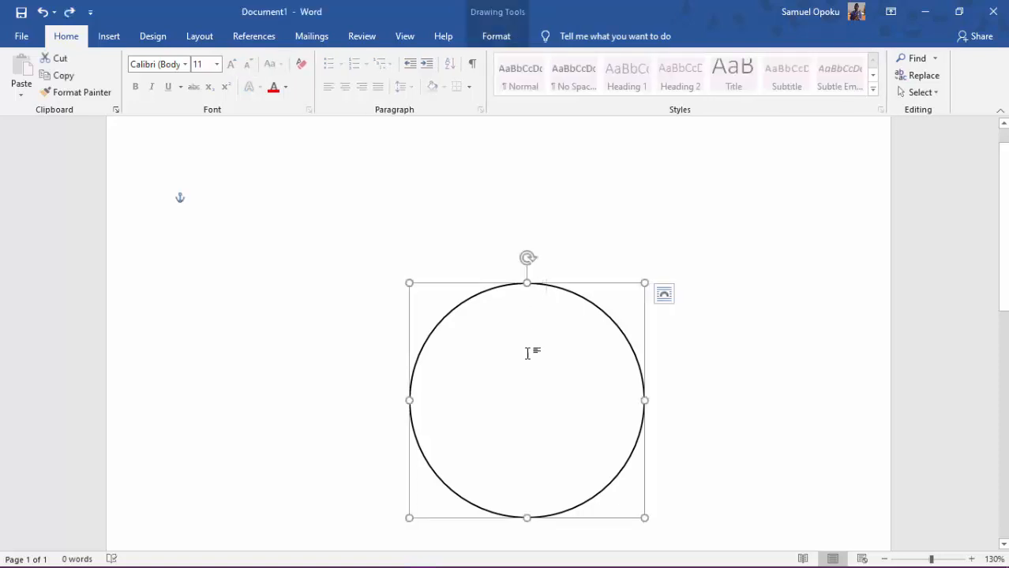
pyautogui.moveTo(543, 280); pyautogui.dragTo(513, 190)
pyautogui.click(658, 289)
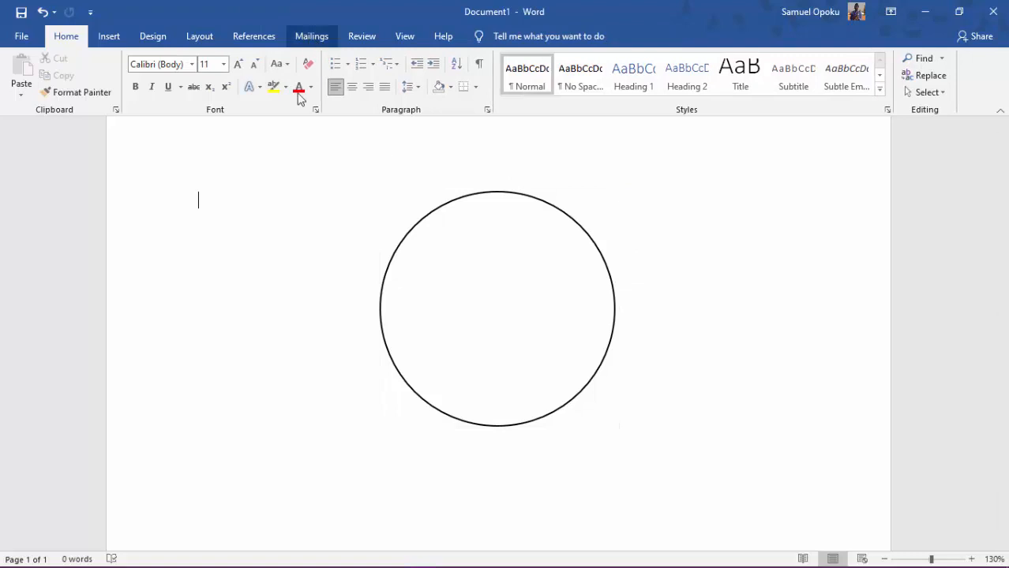
# Duplicate the circle and position the copy so that its right side overlaps the original's left side.
pyautogui.click(477, 200)
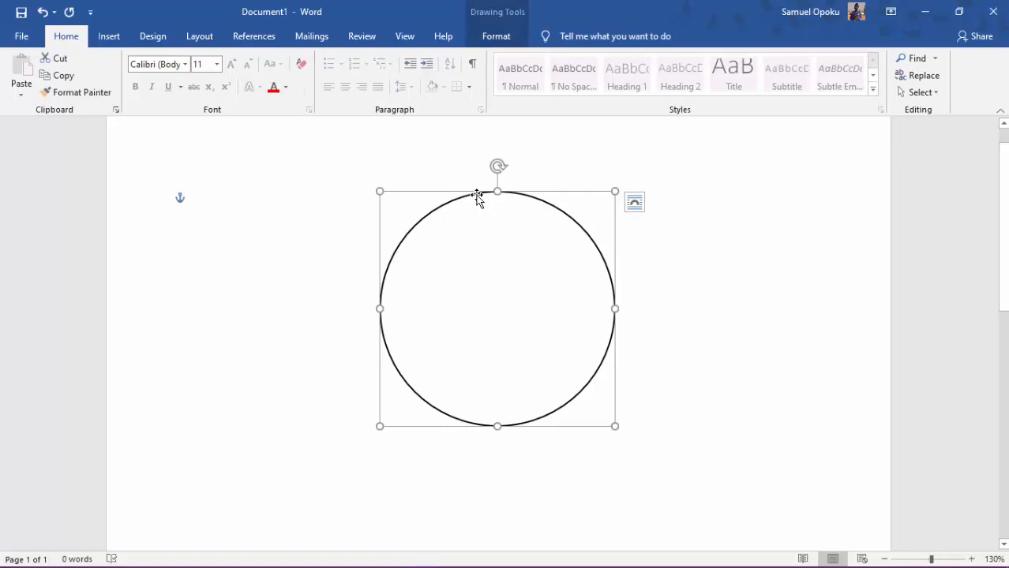
pyautogui.rightClick(478, 200)
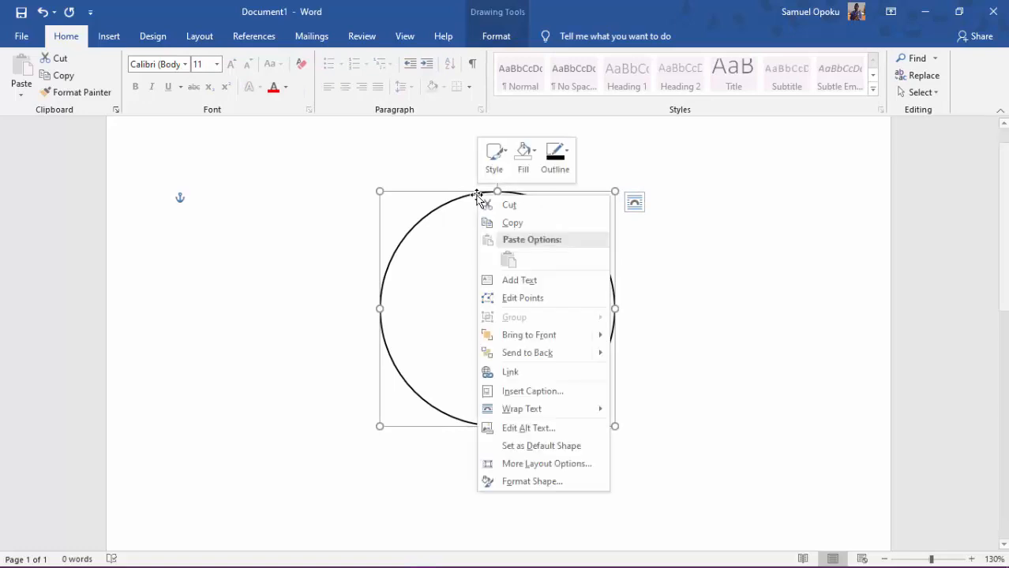
pyautogui.click(522, 224)
pyautogui.rightClick(749, 214)
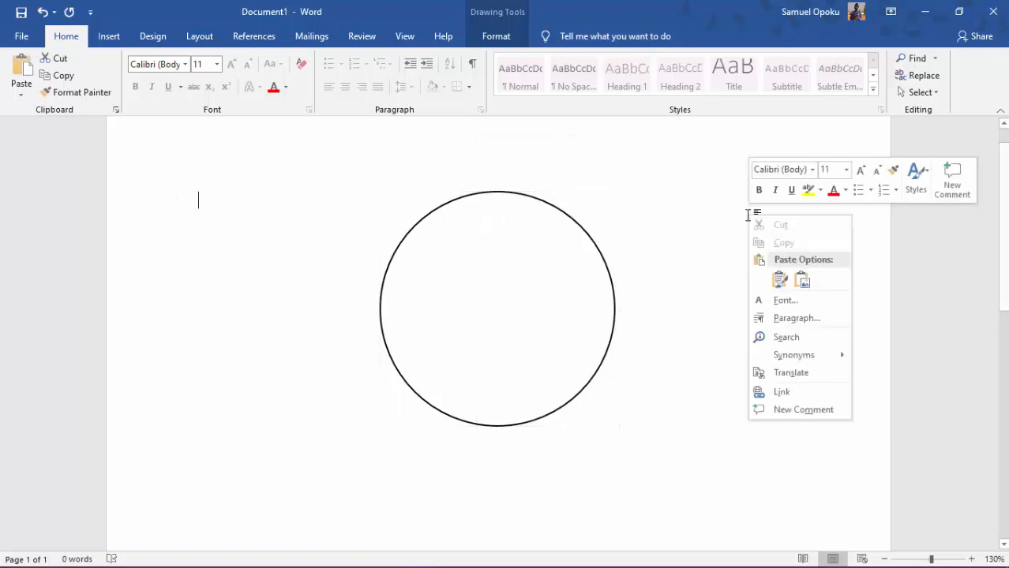
pyautogui.click(780, 279)
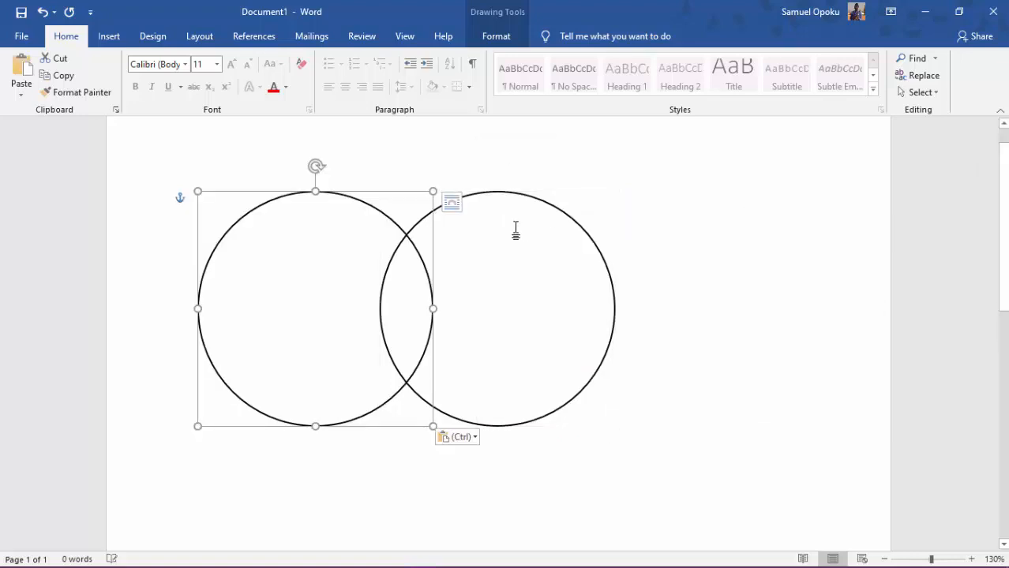
pyautogui.click(659, 336)
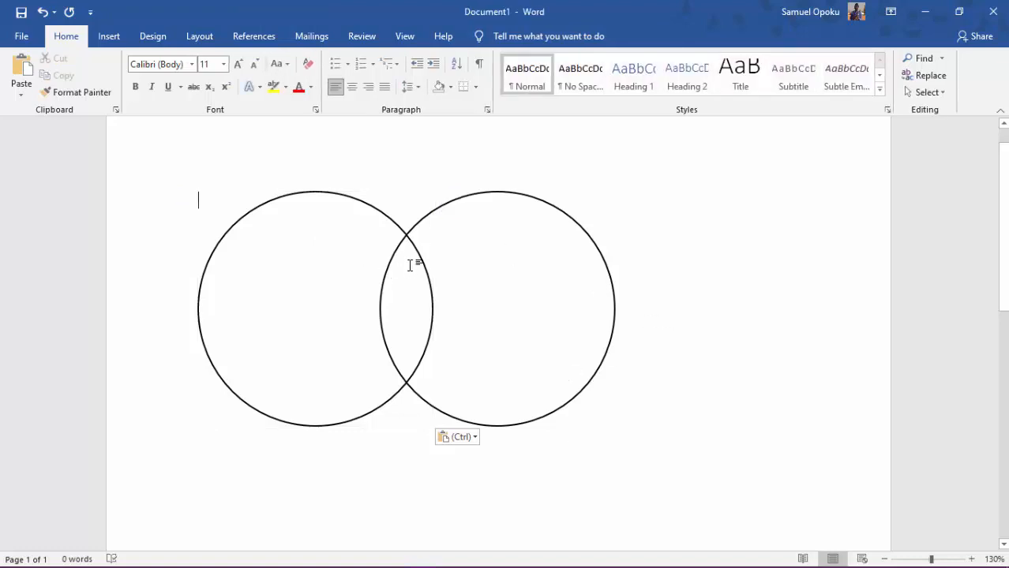
pyautogui.moveTo(411, 245)
pyautogui.mouseDown()
pyautogui.moveTo(565, 248)
pyautogui.moveTo(415, 237)
pyautogui.moveTo(432, 239)
pyautogui.moveTo(422, 241)
pyautogui.mouseUp()
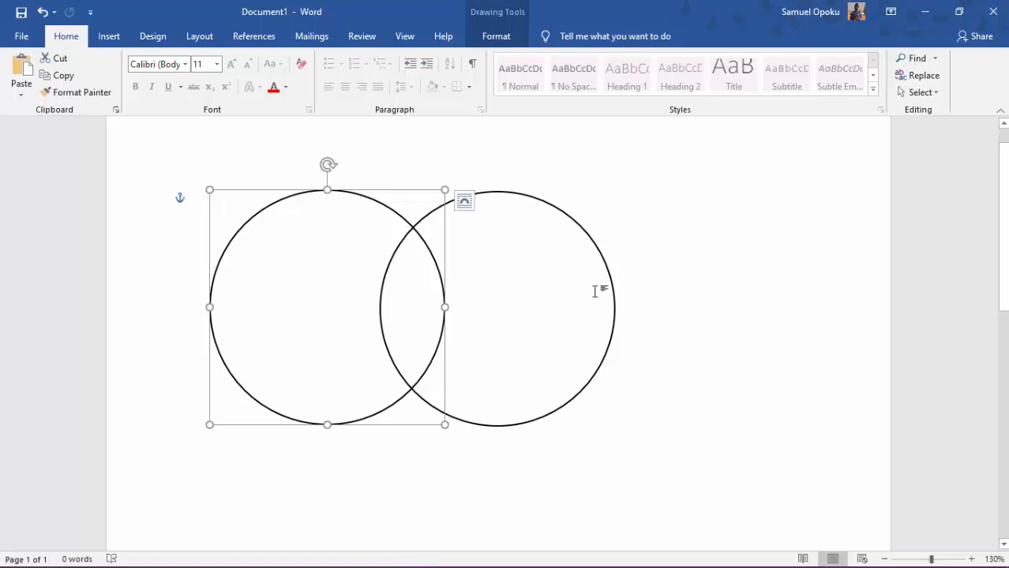
pyautogui.click(713, 308)
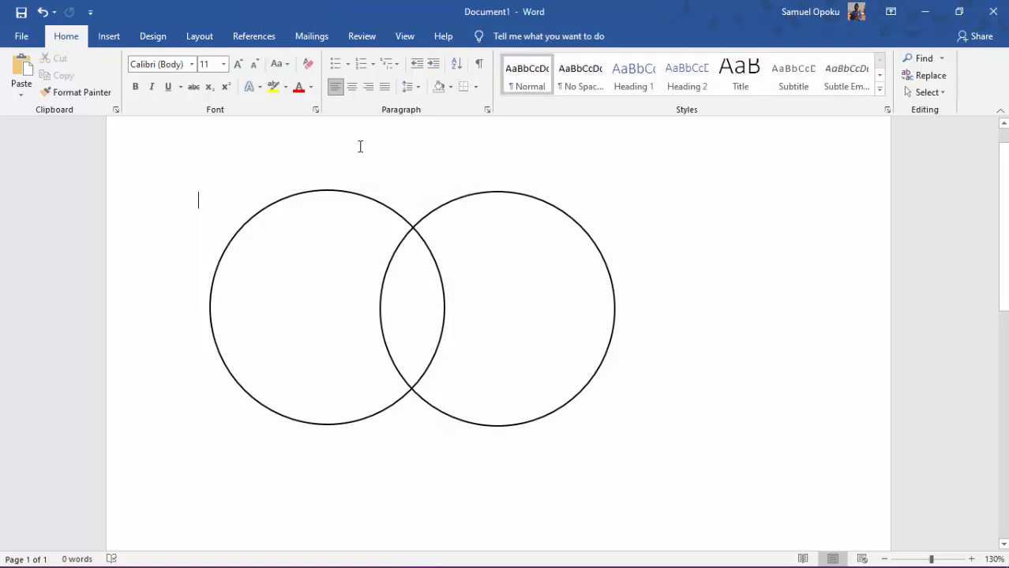
# Draw a rectangle about 3.42" high and 4.93" wide that covers both overlapping circles.
pyautogui.click(108, 36)
pyautogui.click(194, 59)
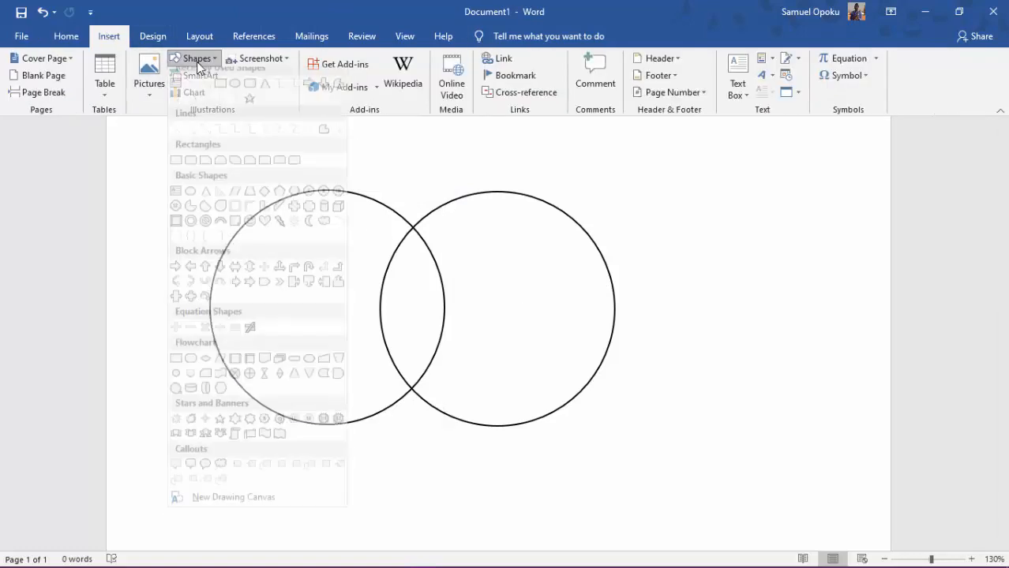
pyautogui.click(219, 97)
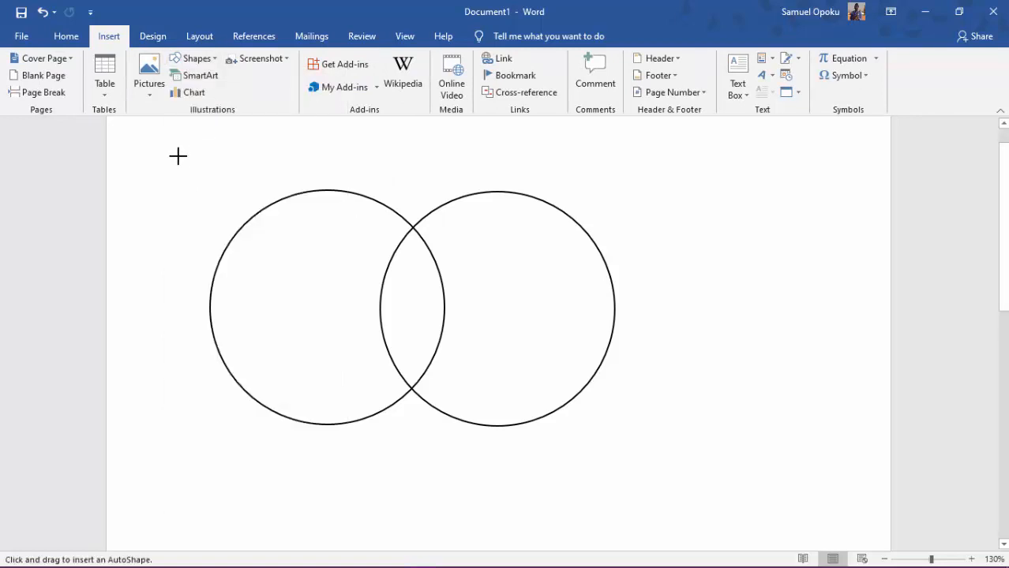
pyautogui.moveTo(180, 143); pyautogui.dragTo(635, 461)
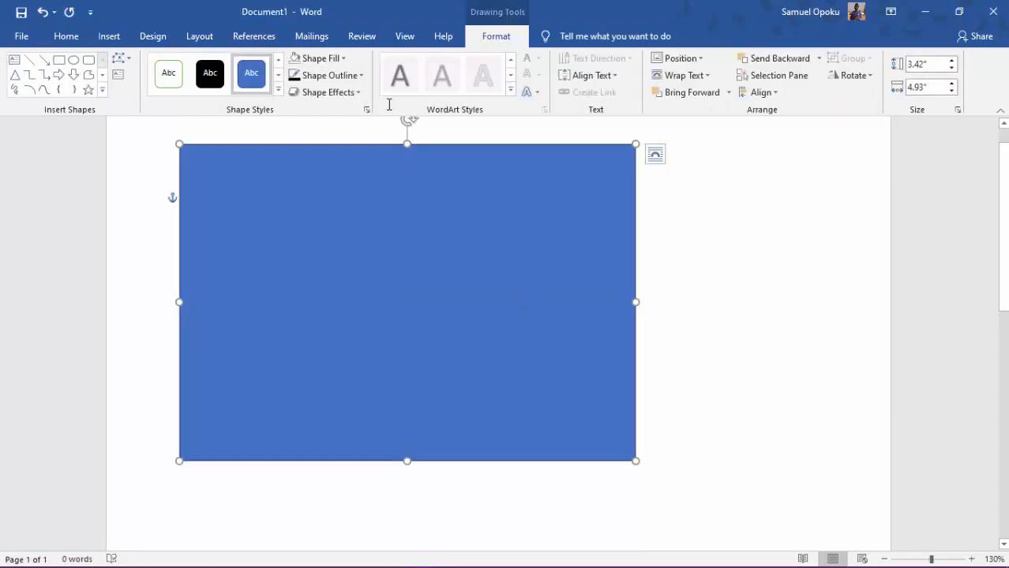
# Remove the fill of the rectangle covering the two circles and give it a black outline.
pyautogui.click(345, 59)
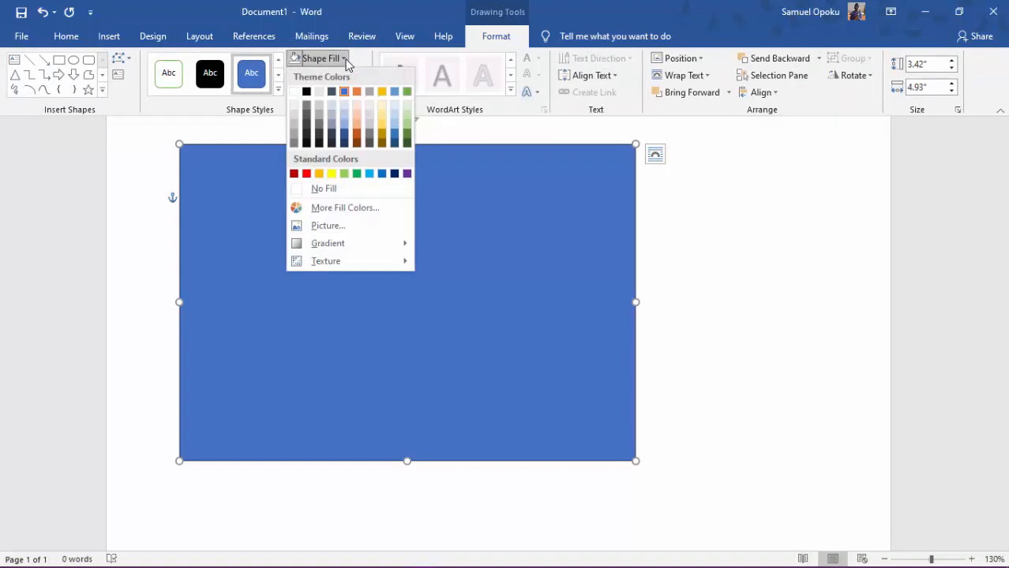
pyautogui.click(317, 189)
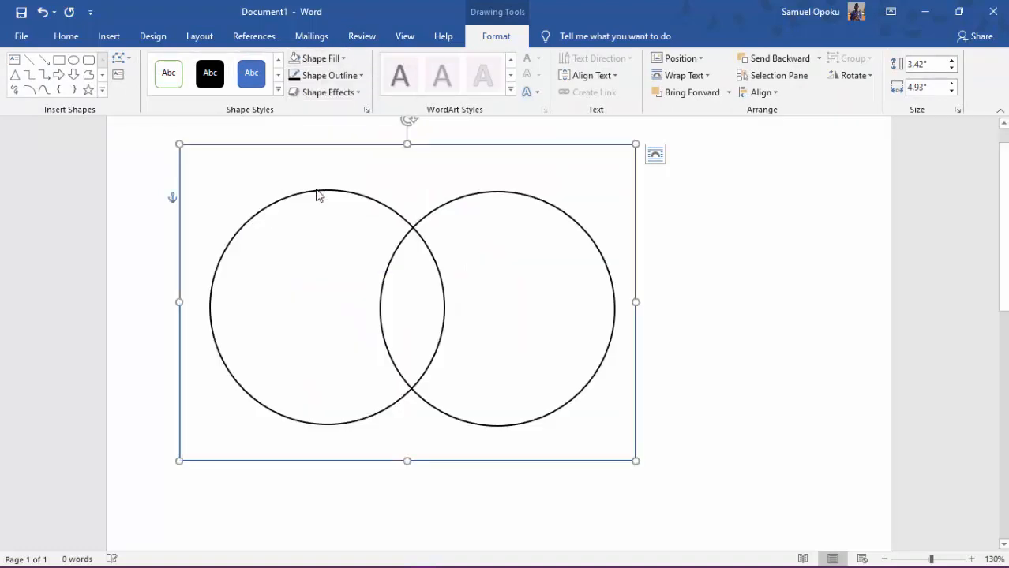
pyautogui.click(338, 59)
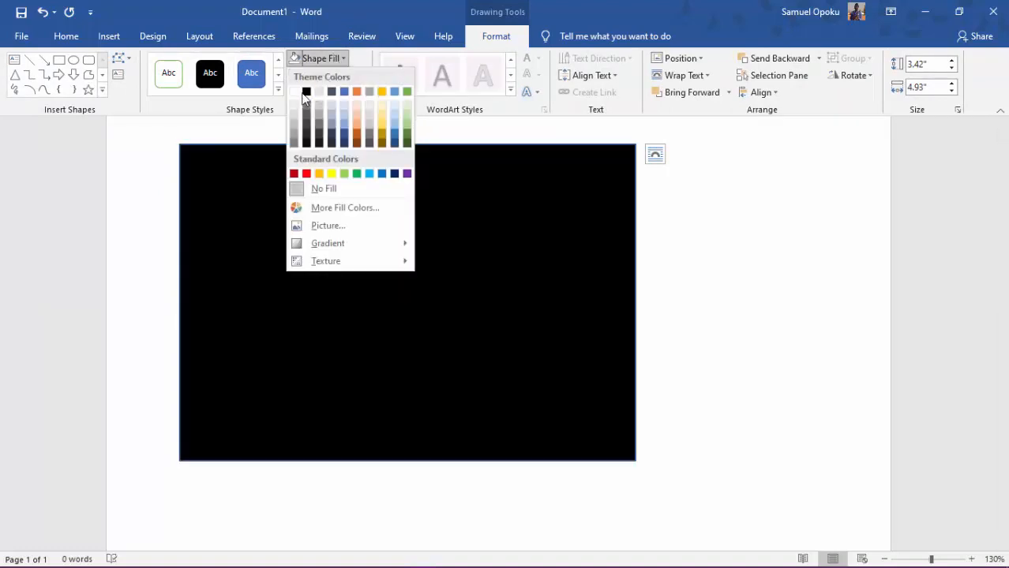
pyautogui.click(362, 63)
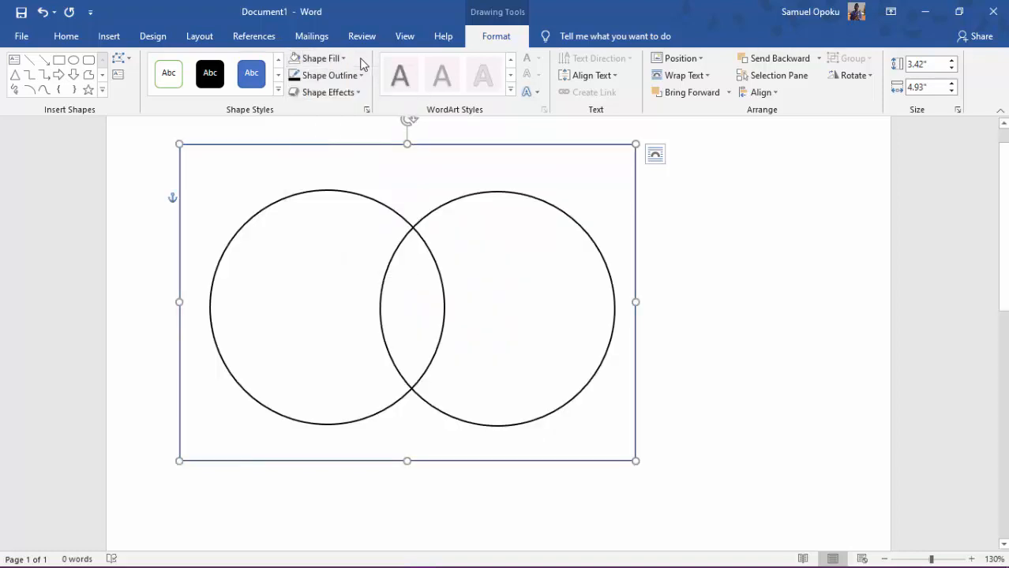
pyautogui.click(294, 75)
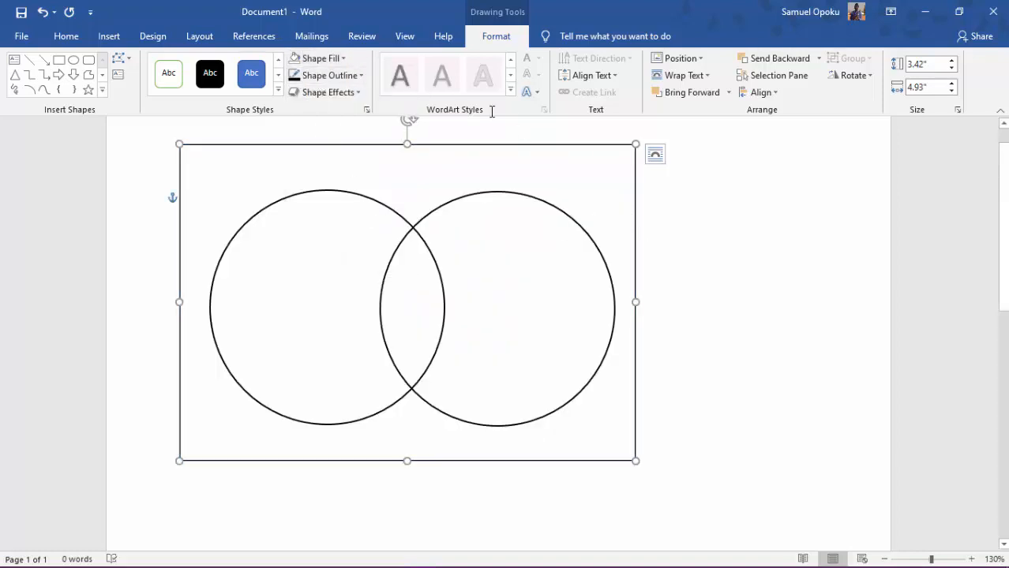
pyautogui.click(665, 279)
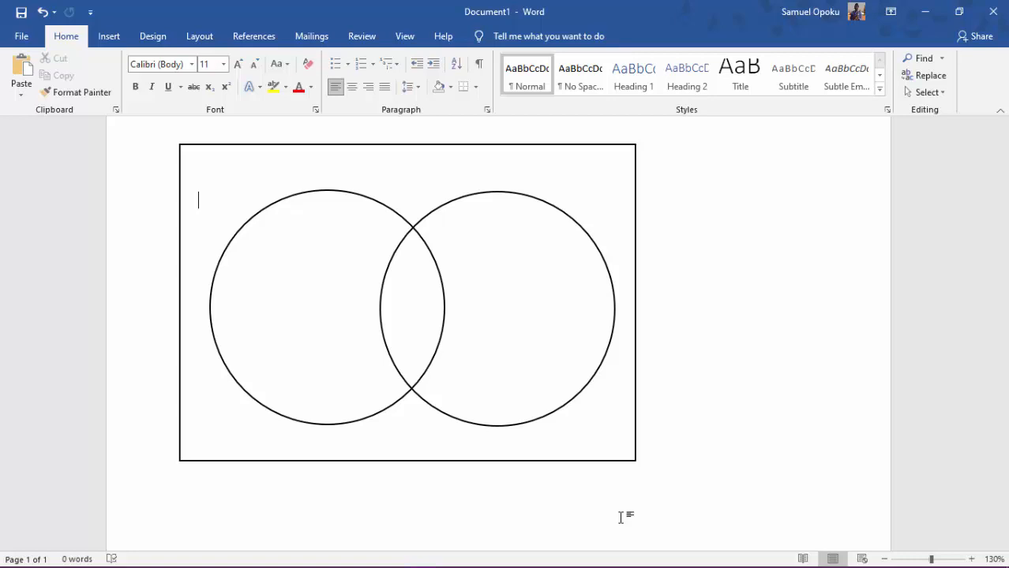
# Delete the enclosing rectangle and both overlapping circles from the page.
pyautogui.click(565, 296)
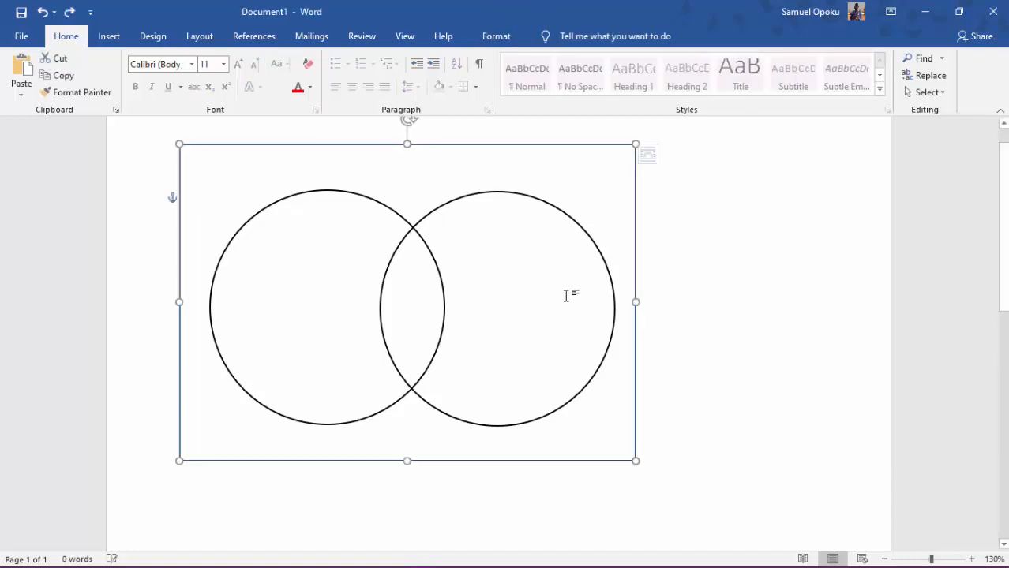
pyautogui.press('Delete')
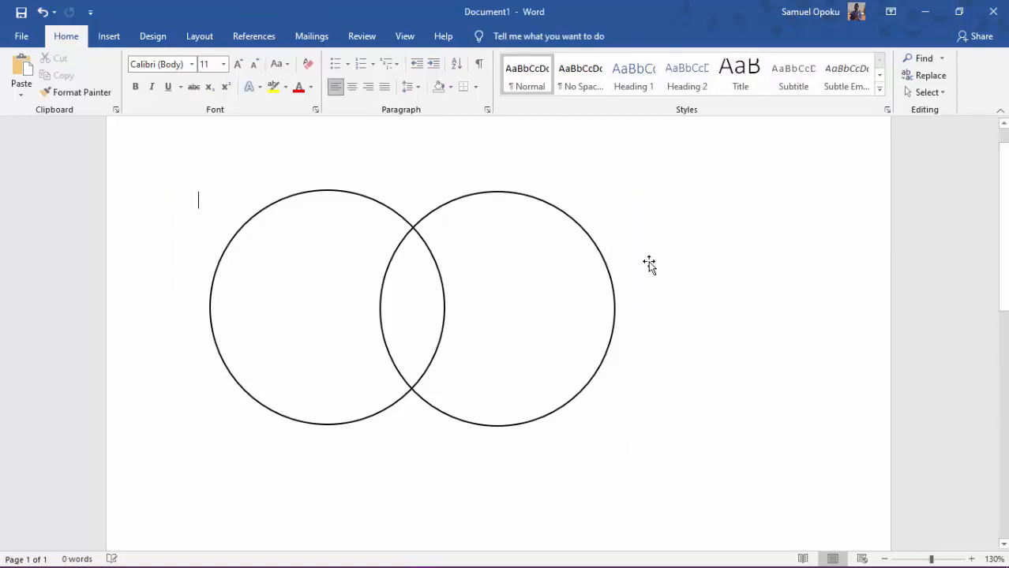
pyautogui.click(370, 200)
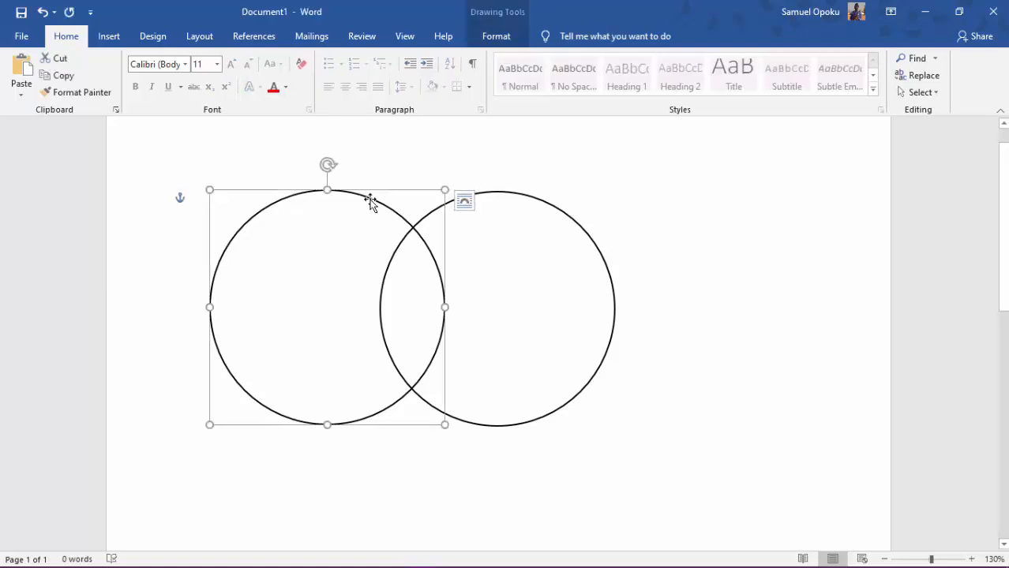
pyautogui.press('Delete')
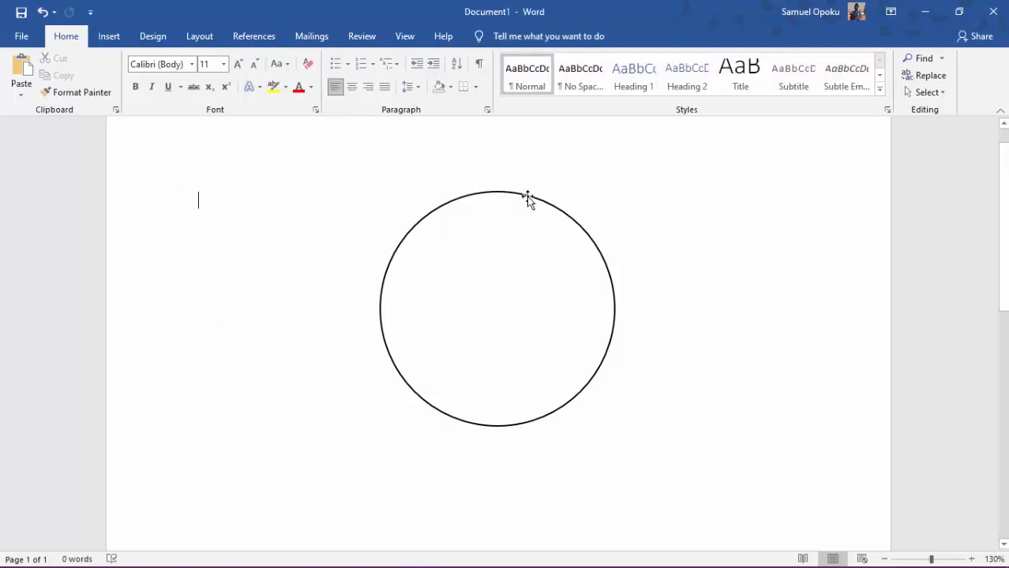
pyautogui.click(527, 196)
pyautogui.press('Delete')
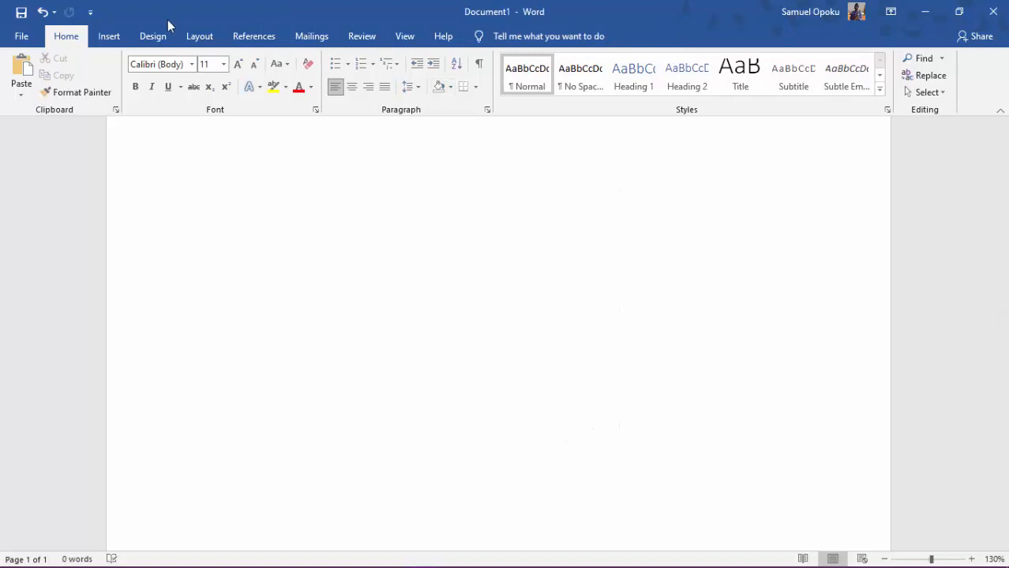
# Draw an arc shape about 3.53" high and 4.04" wide in the middle of the page.
pyautogui.click(117, 41)
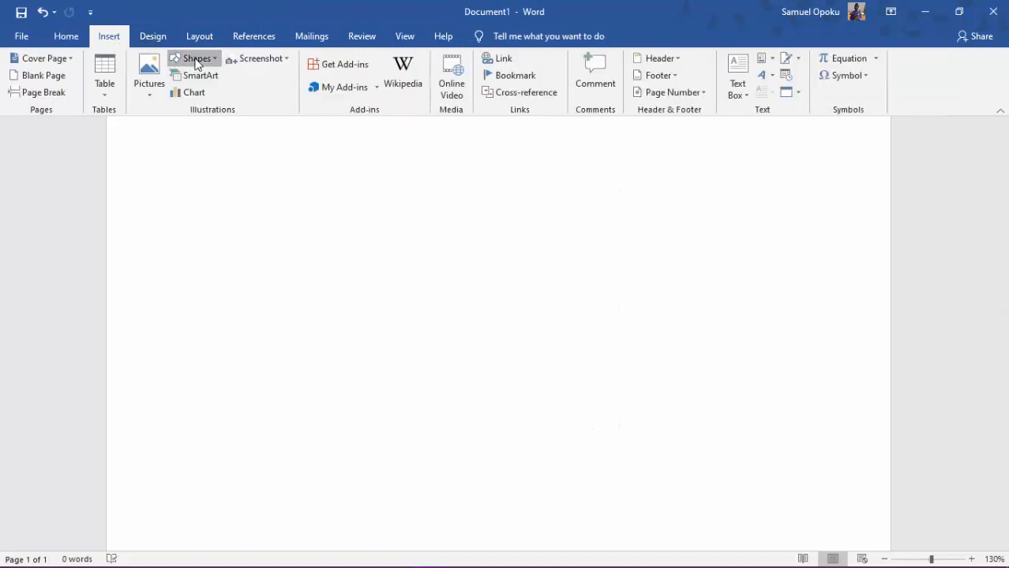
pyautogui.click(197, 59)
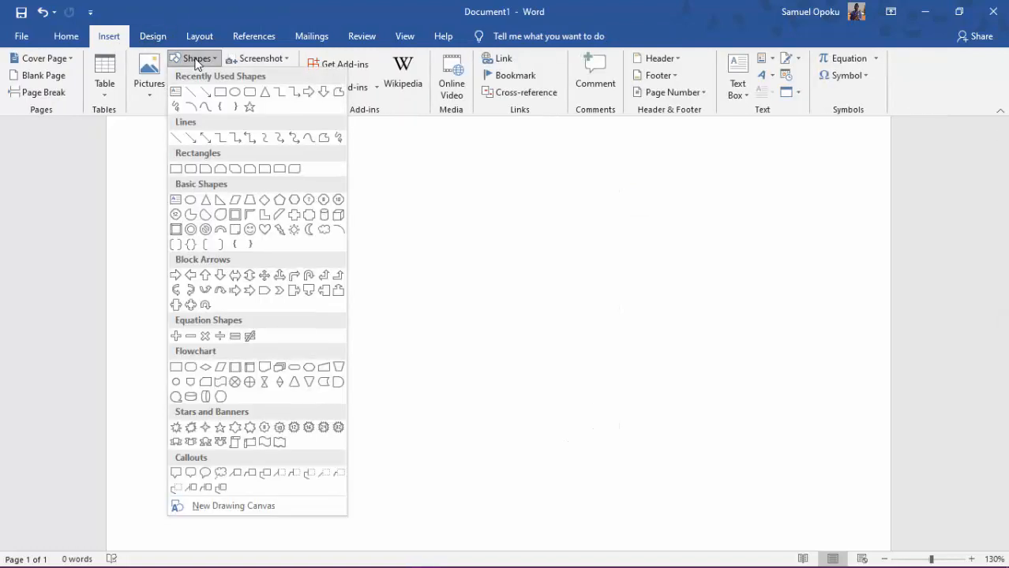
pyautogui.click(193, 110)
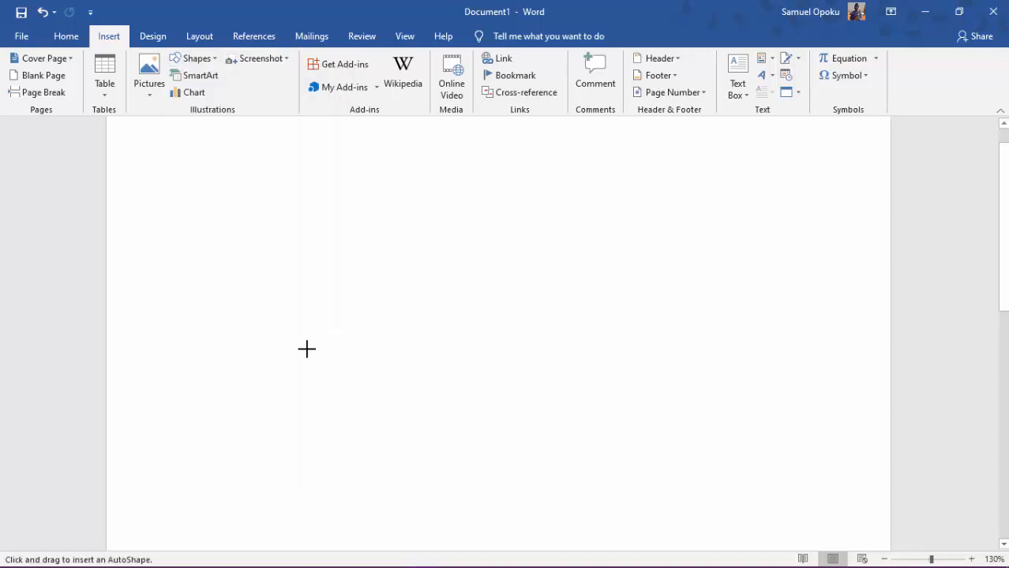
pyautogui.moveTo(302, 242)
pyautogui.mouseDown()
pyautogui.moveTo(410, 264)
pyautogui.moveTo(430, 324)
pyautogui.moveTo(502, 419)
pyautogui.moveTo(587, 491)
pyautogui.moveTo(676, 545)
pyautogui.mouseUp()
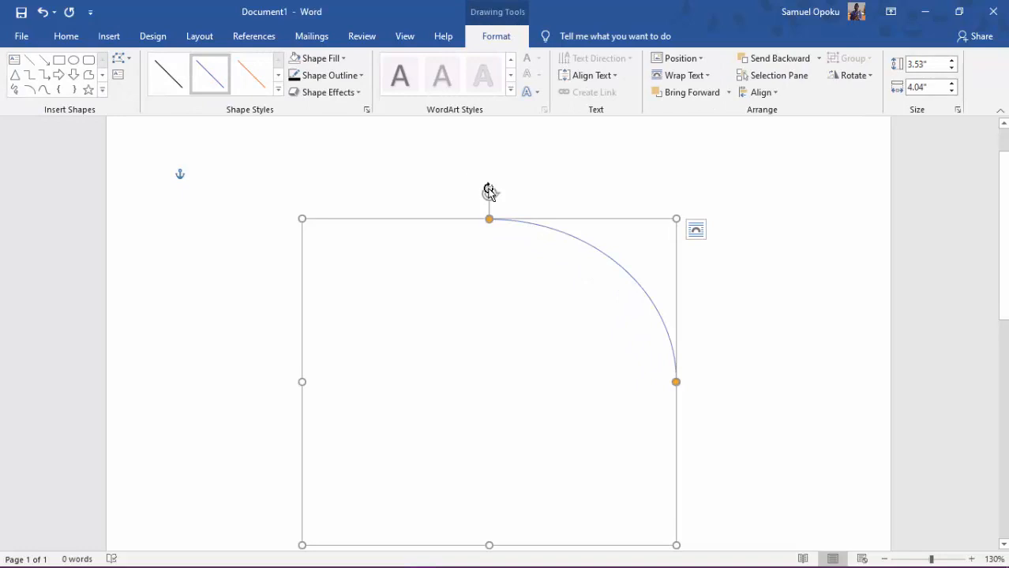
# Rotate the arc counterclockwise and extend its ends until it forms a nearly closed ellipse.
pyautogui.moveTo(490, 192); pyautogui.dragTo(367, 340)
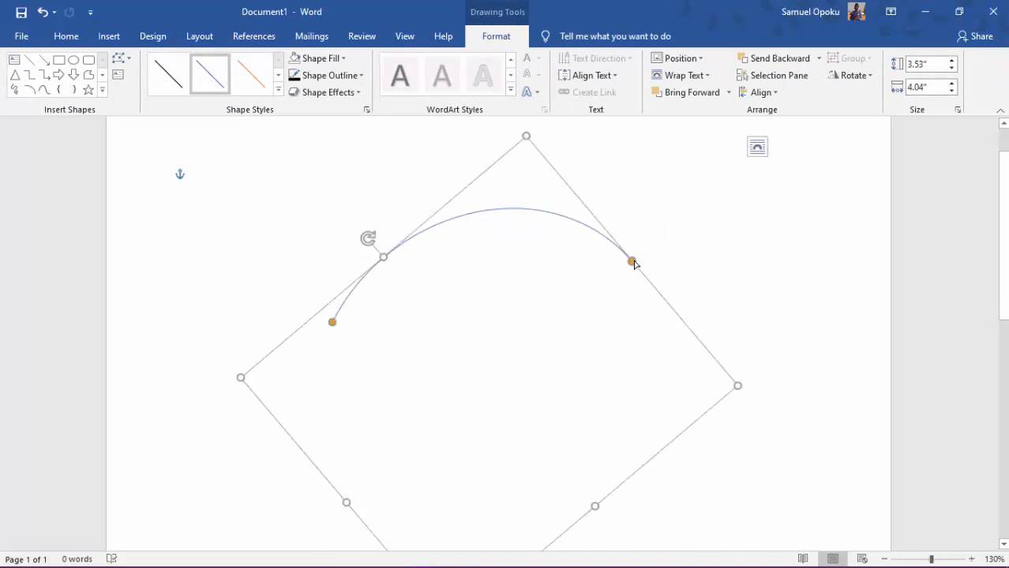
pyautogui.moveTo(632, 261); pyautogui.dragTo(323, 340)
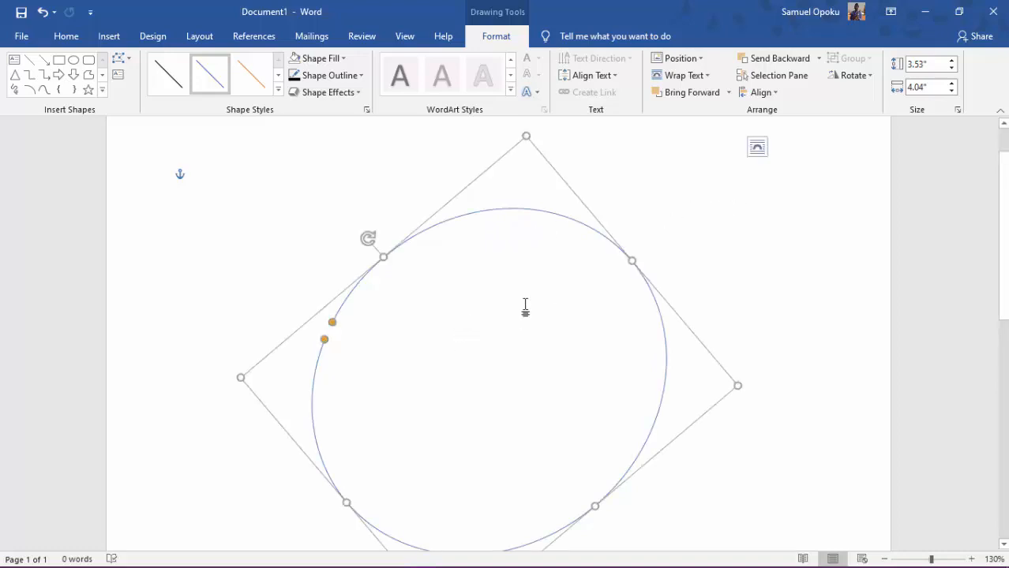
# Delete the nearly closed arc from the page.
pyautogui.moveTo(552, 209); pyautogui.dragTo(558, 180)
pyautogui.press('Delete')
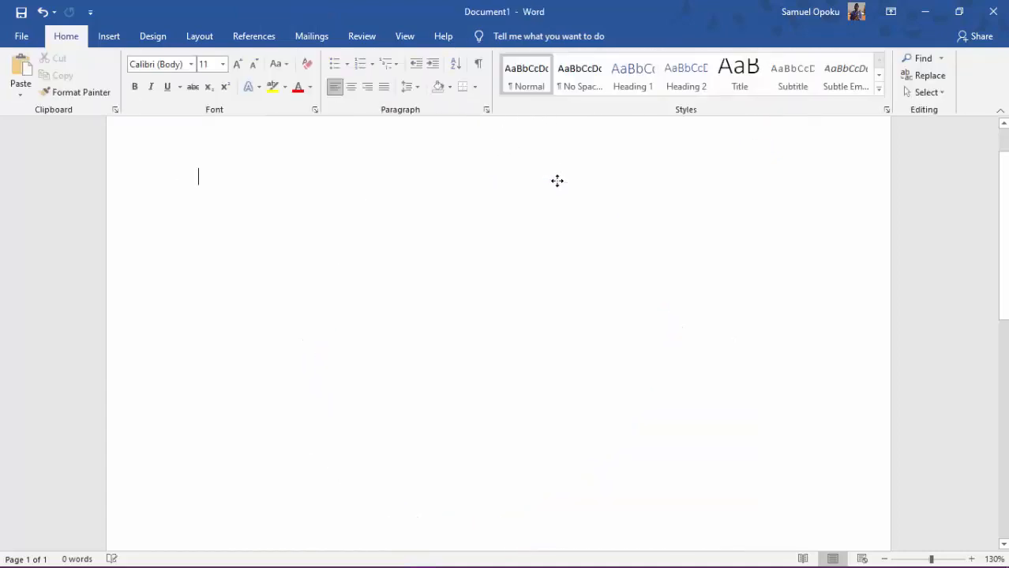
# Draw an open wavy Curve shape with two peaks and two troughs, about 1.5" high and 3.33" wide, ending on an upward stroke.
pyautogui.click(110, 36)
pyautogui.click(208, 61)
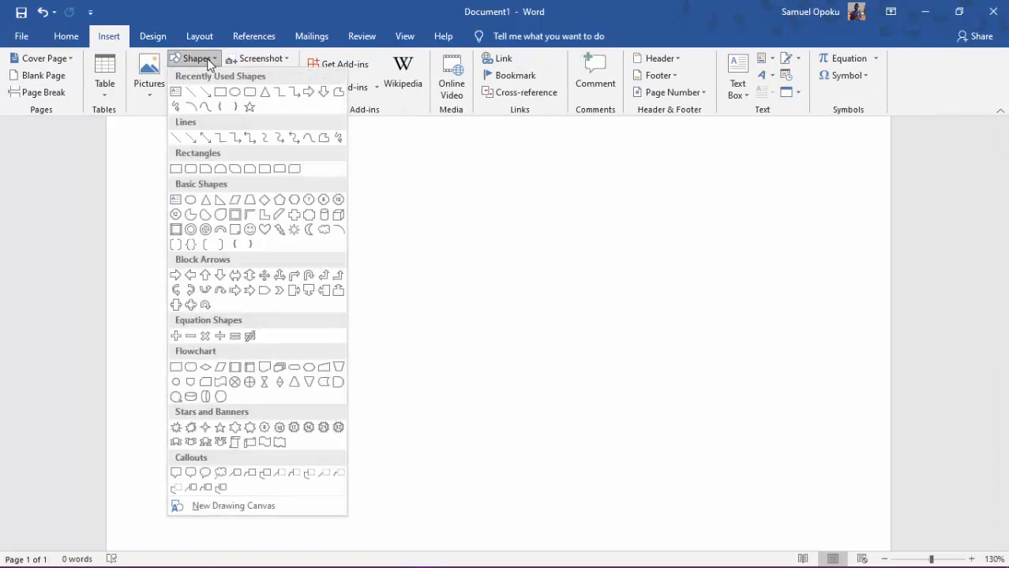
pyautogui.click(206, 107)
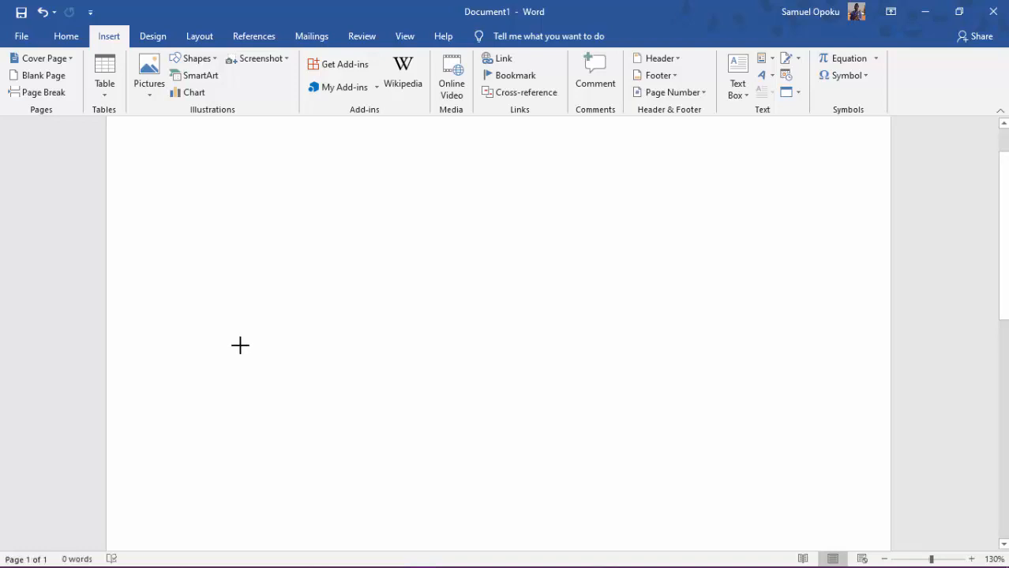
pyautogui.moveTo(240, 344); pyautogui.dragTo(310, 208)
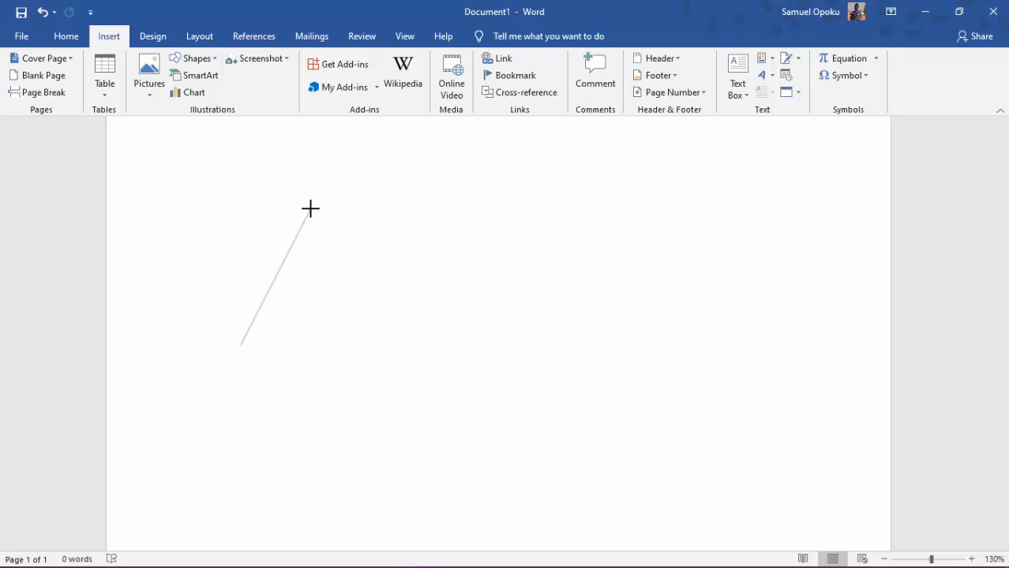
pyautogui.click(311, 208)
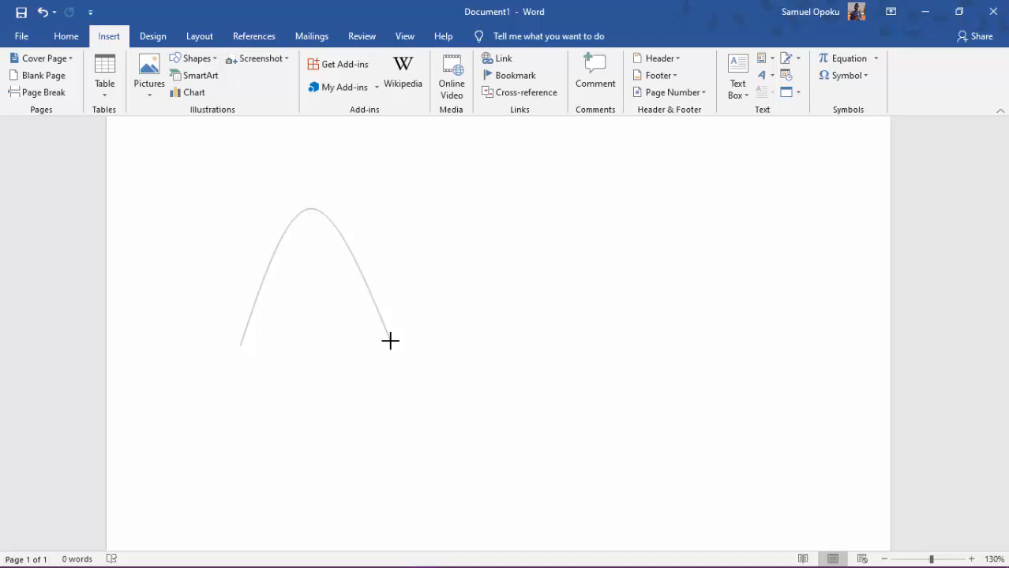
pyautogui.click(390, 340)
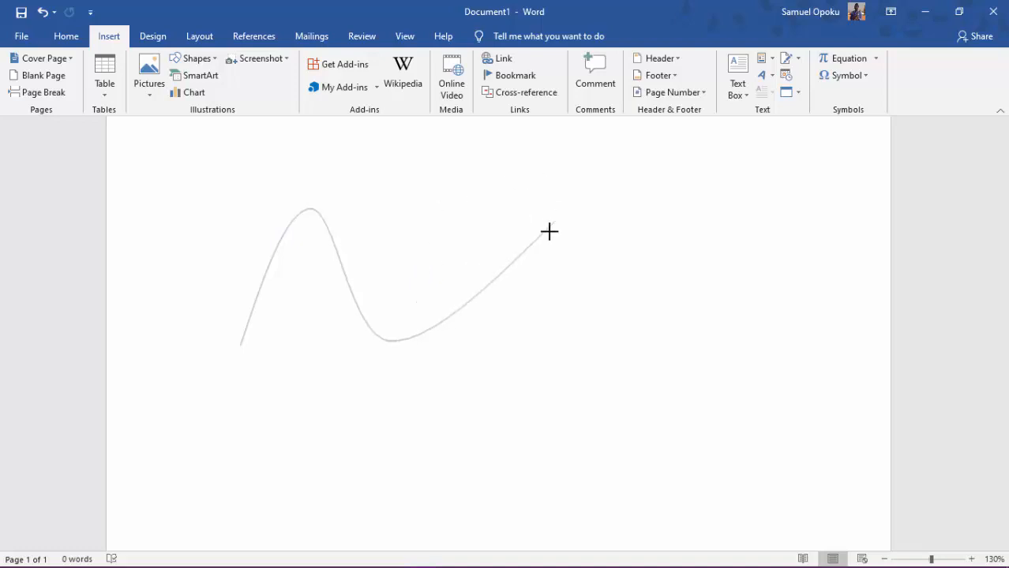
pyautogui.click(451, 213)
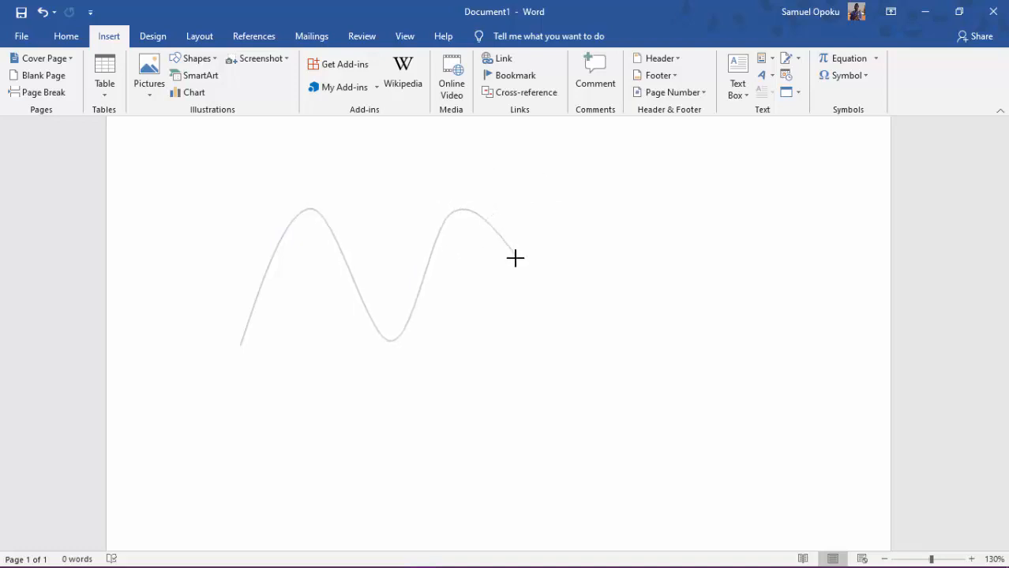
pyautogui.click(514, 333)
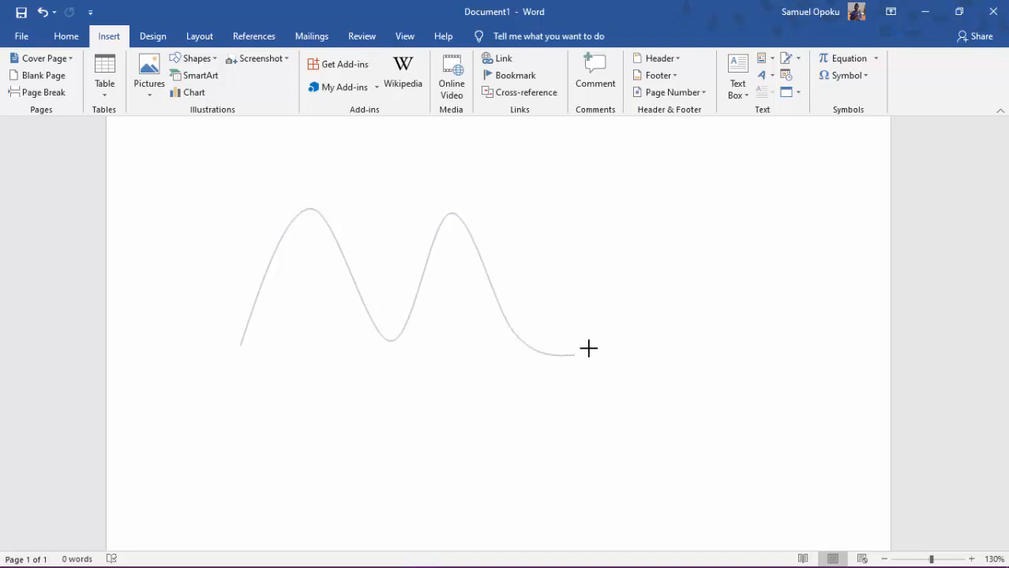
pyautogui.doubleClick(548, 206)
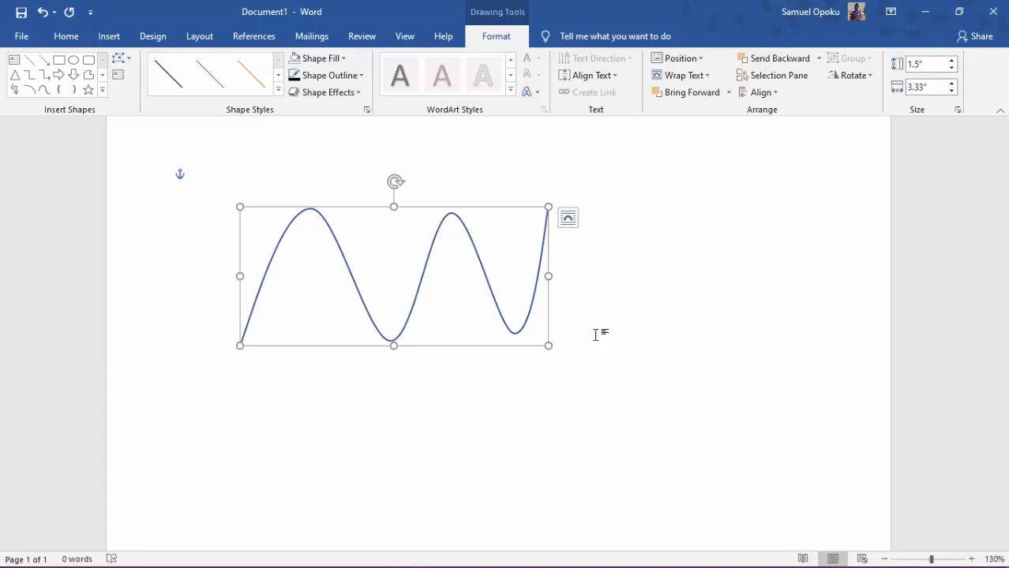
# Delete the wavy curve and open the gallery of insertable shapes.
pyautogui.press('Delete')
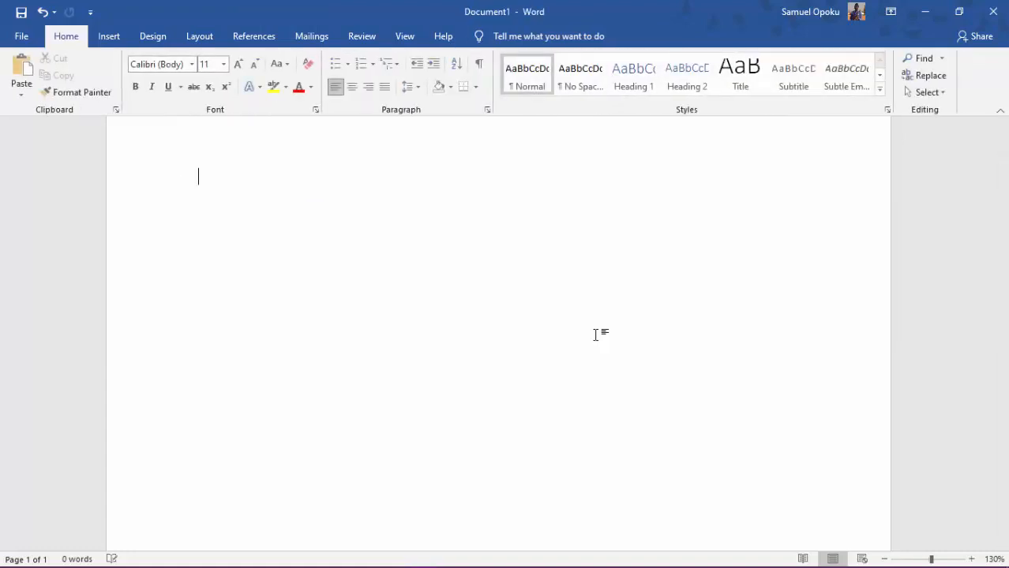
pyautogui.click(110, 38)
pyautogui.click(212, 61)
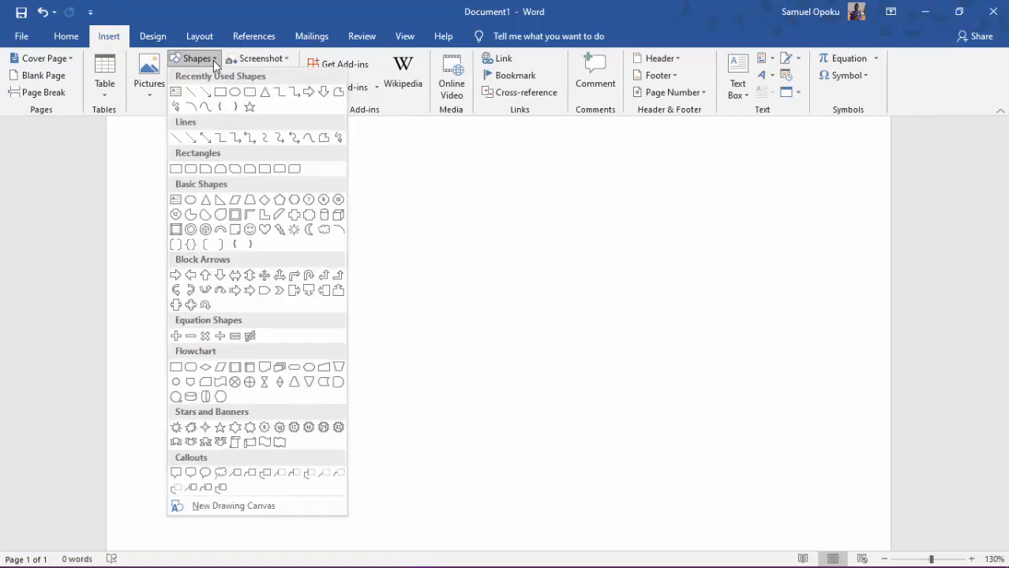